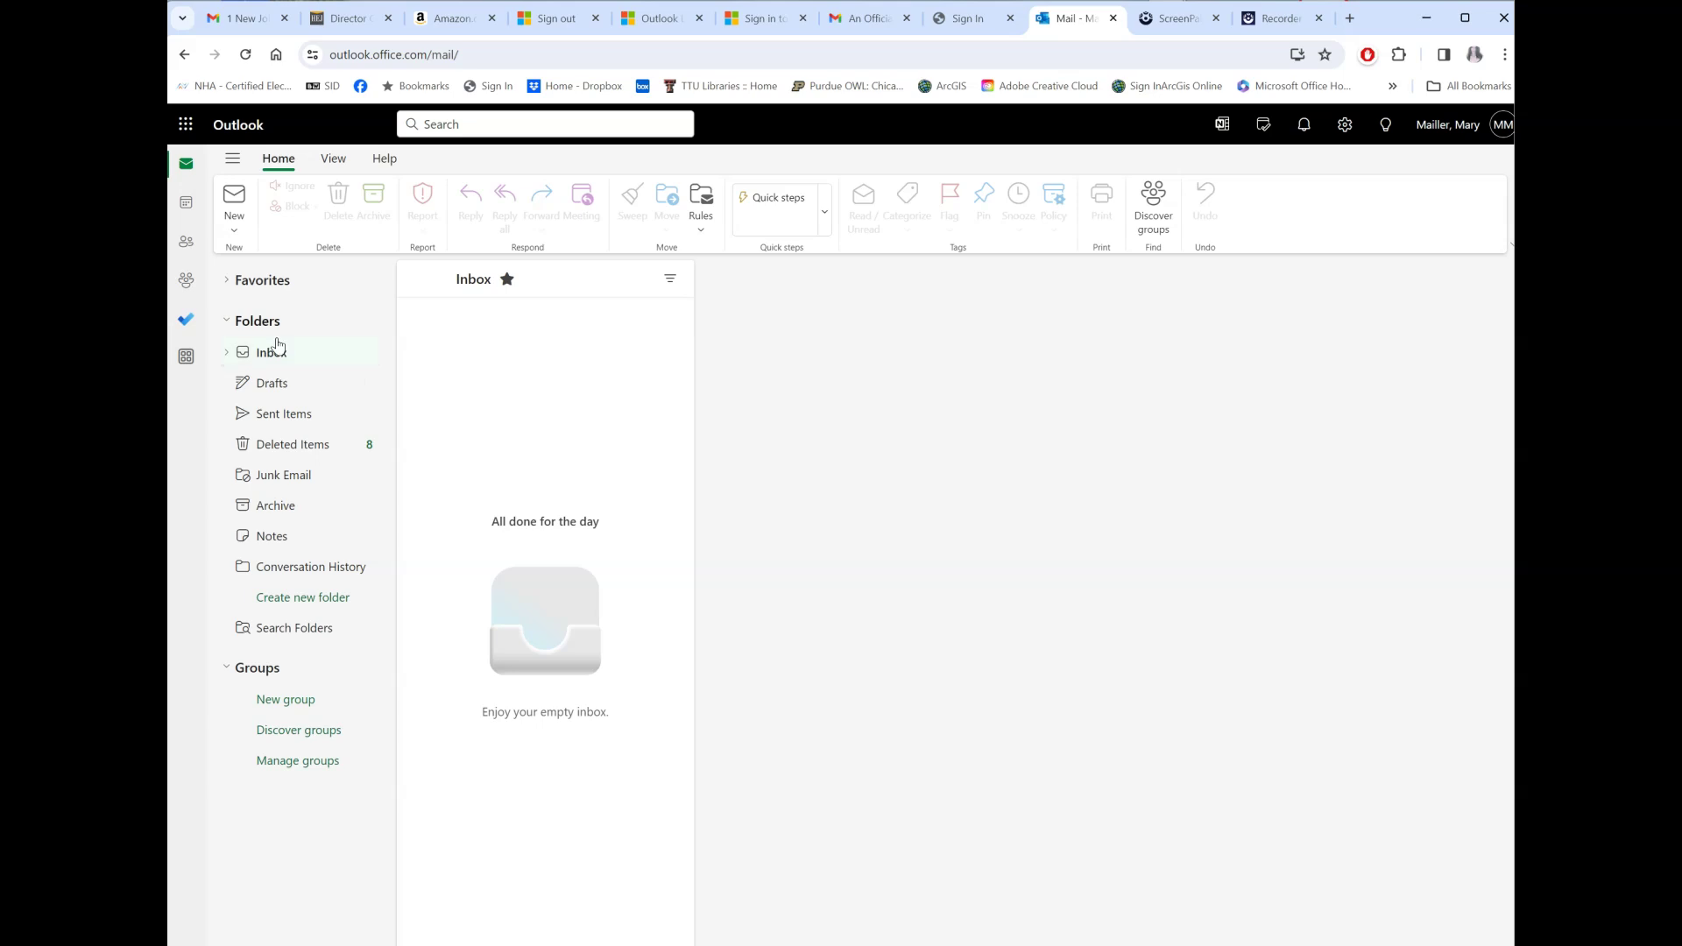
Create a new email addressed to the sender's own university mailbox with the subject "Big Mistake Email"
click(236, 223)
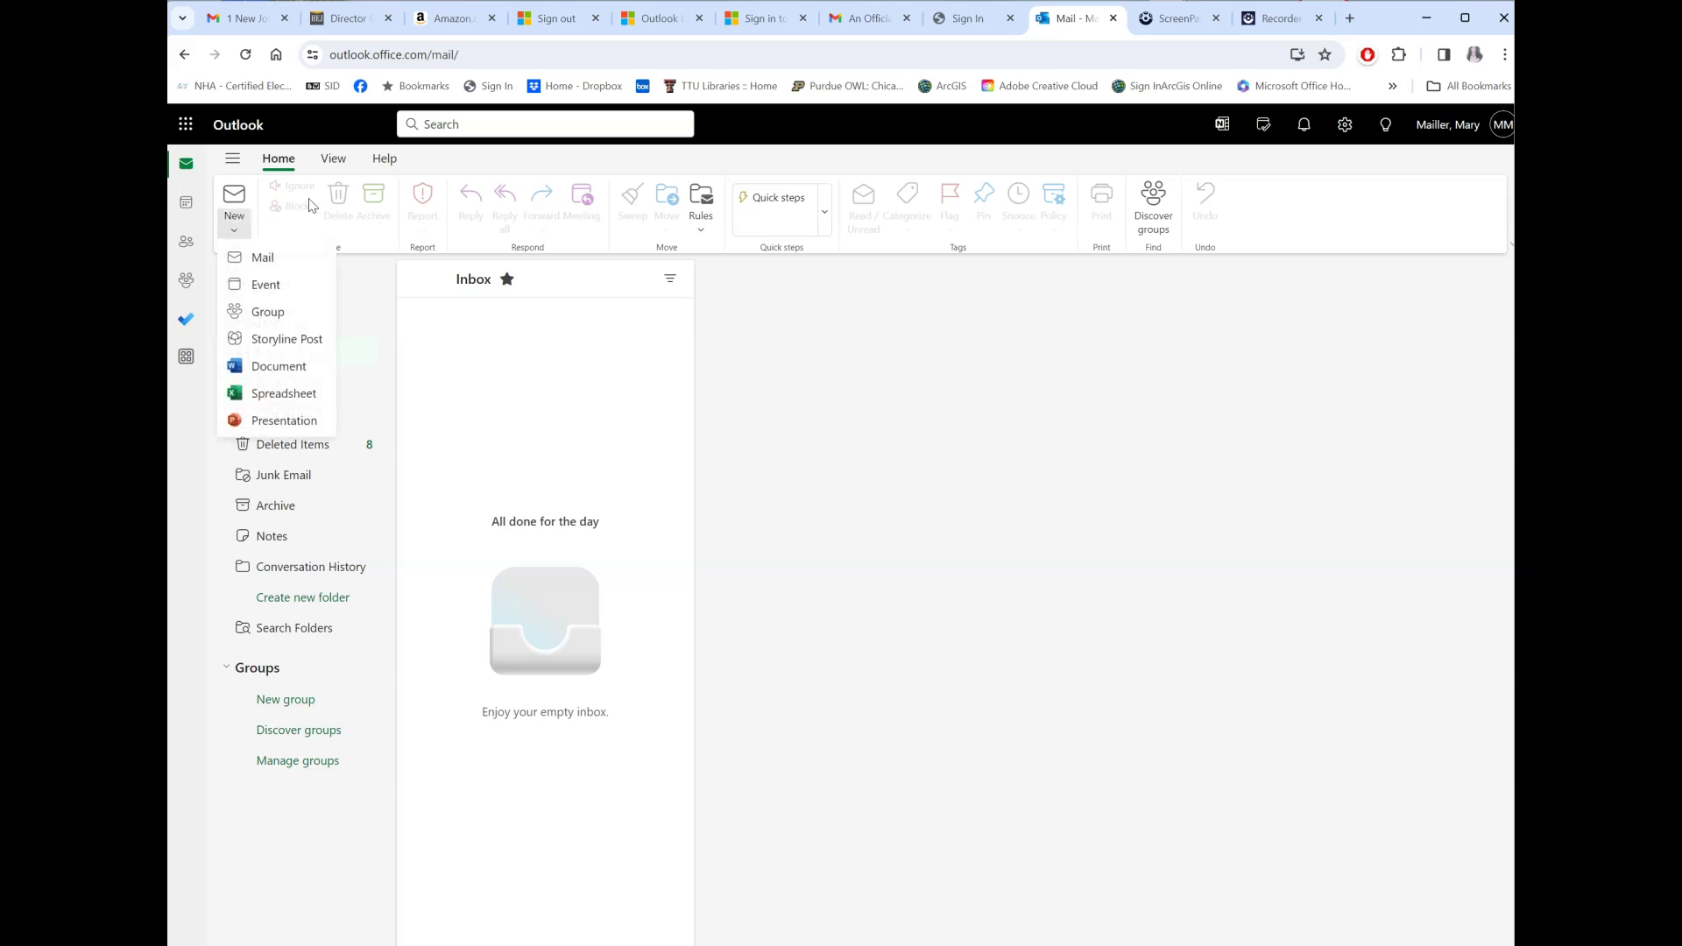
click(263, 259)
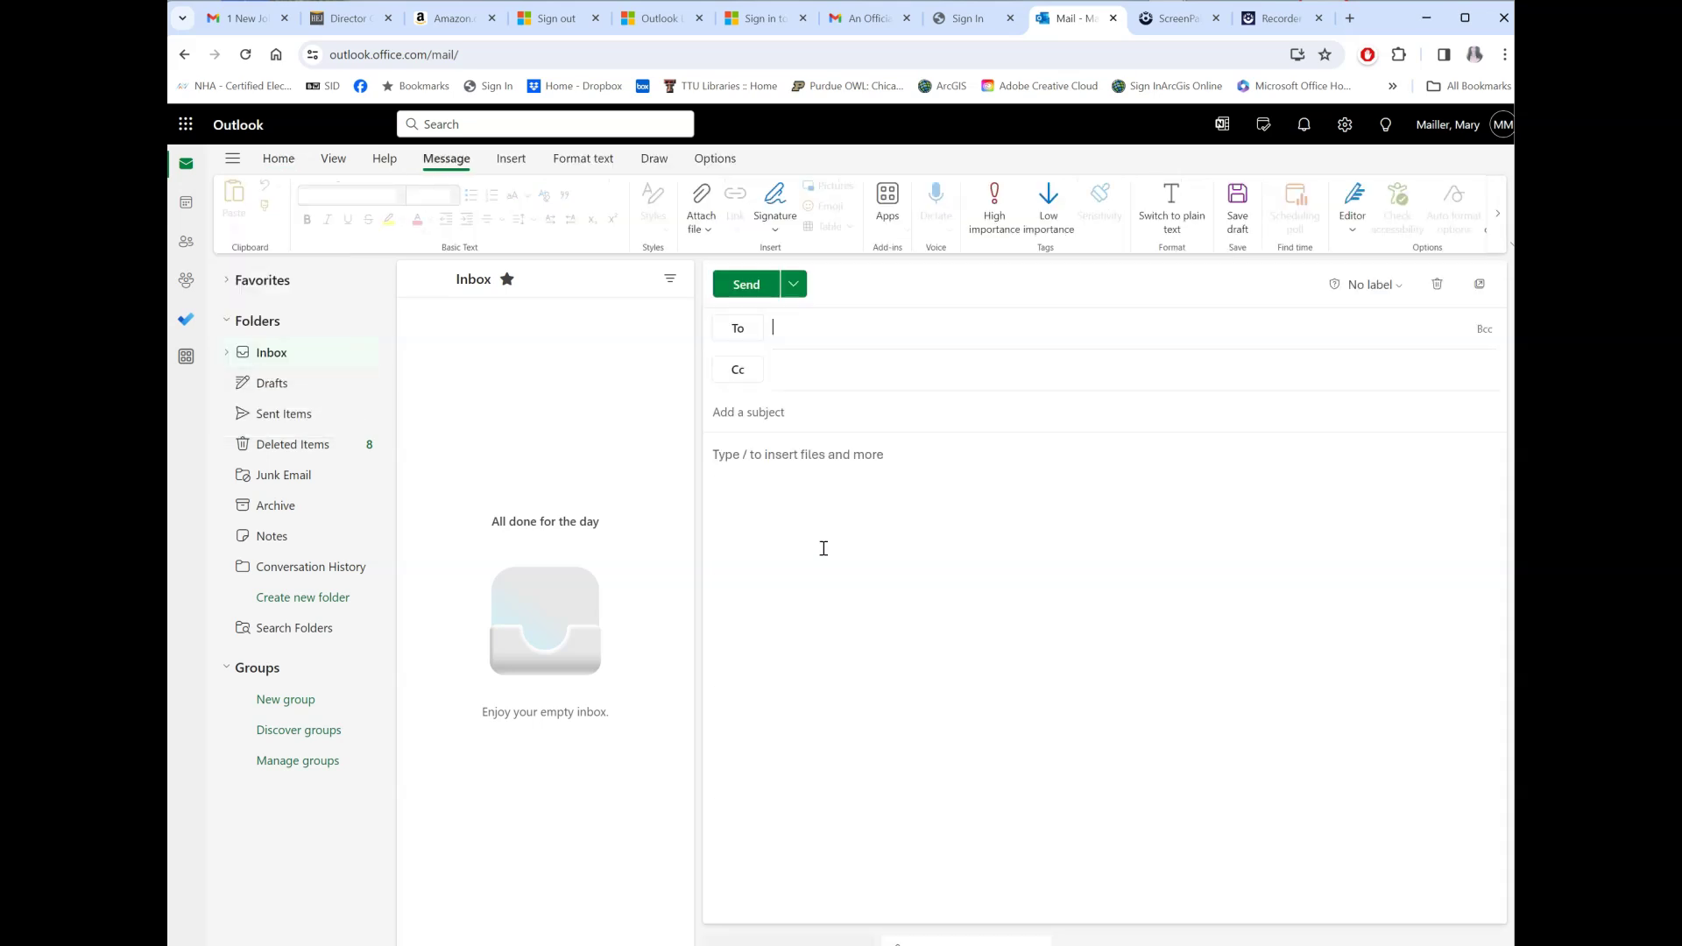
text(Mary)
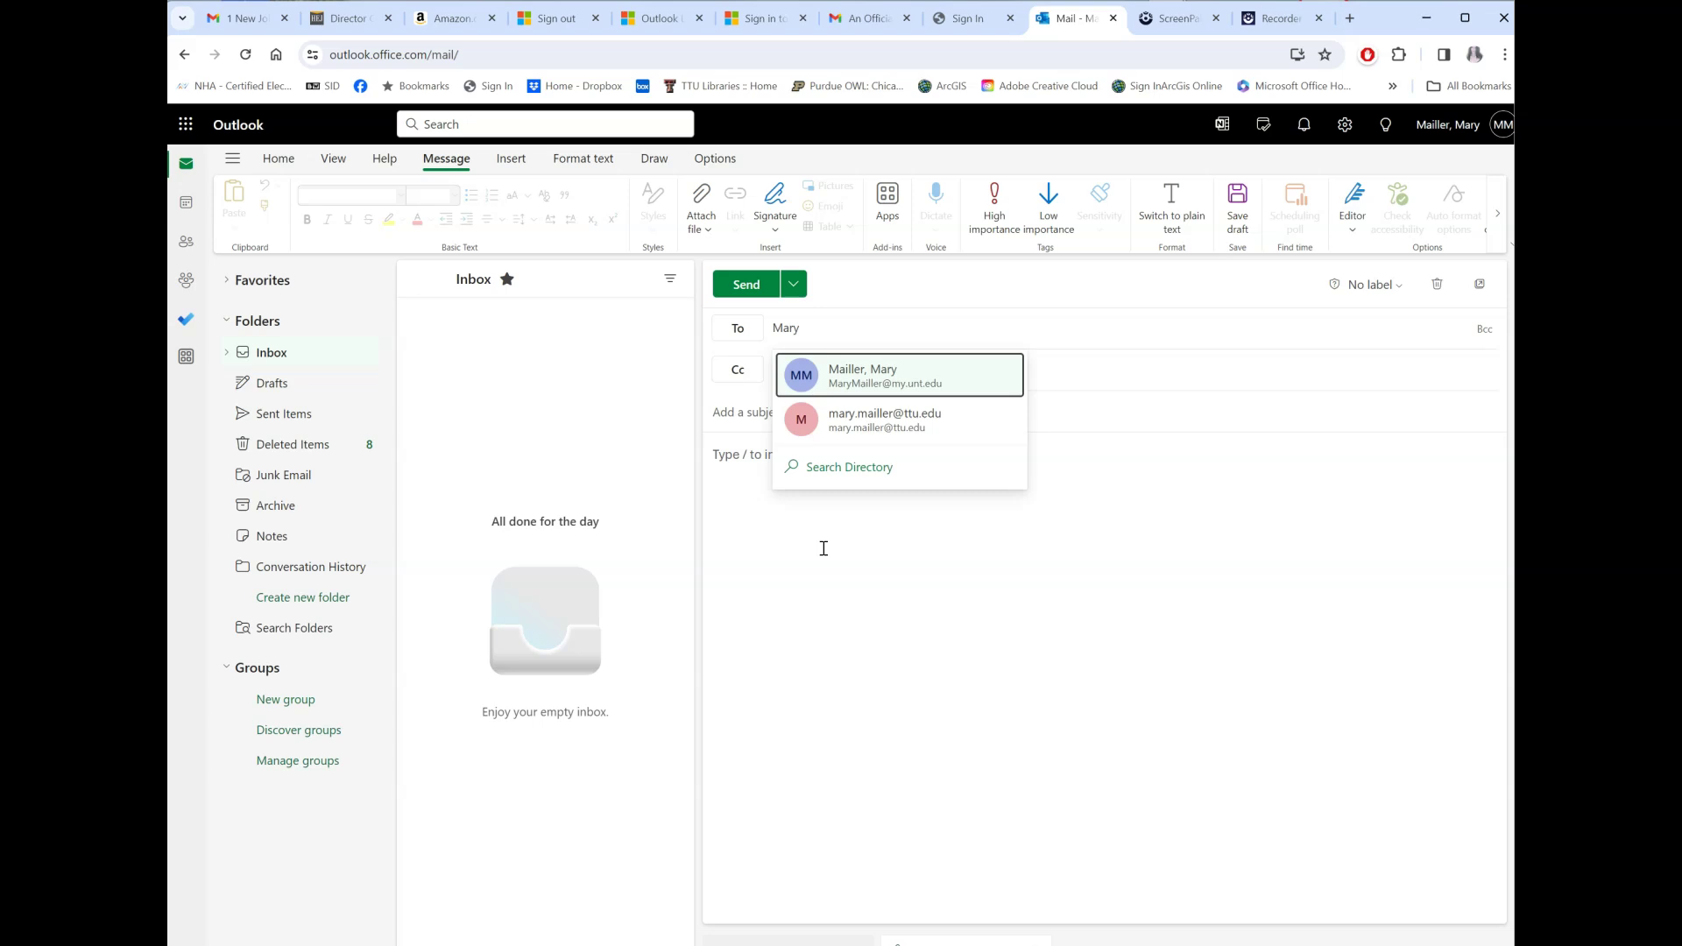
click(859, 378)
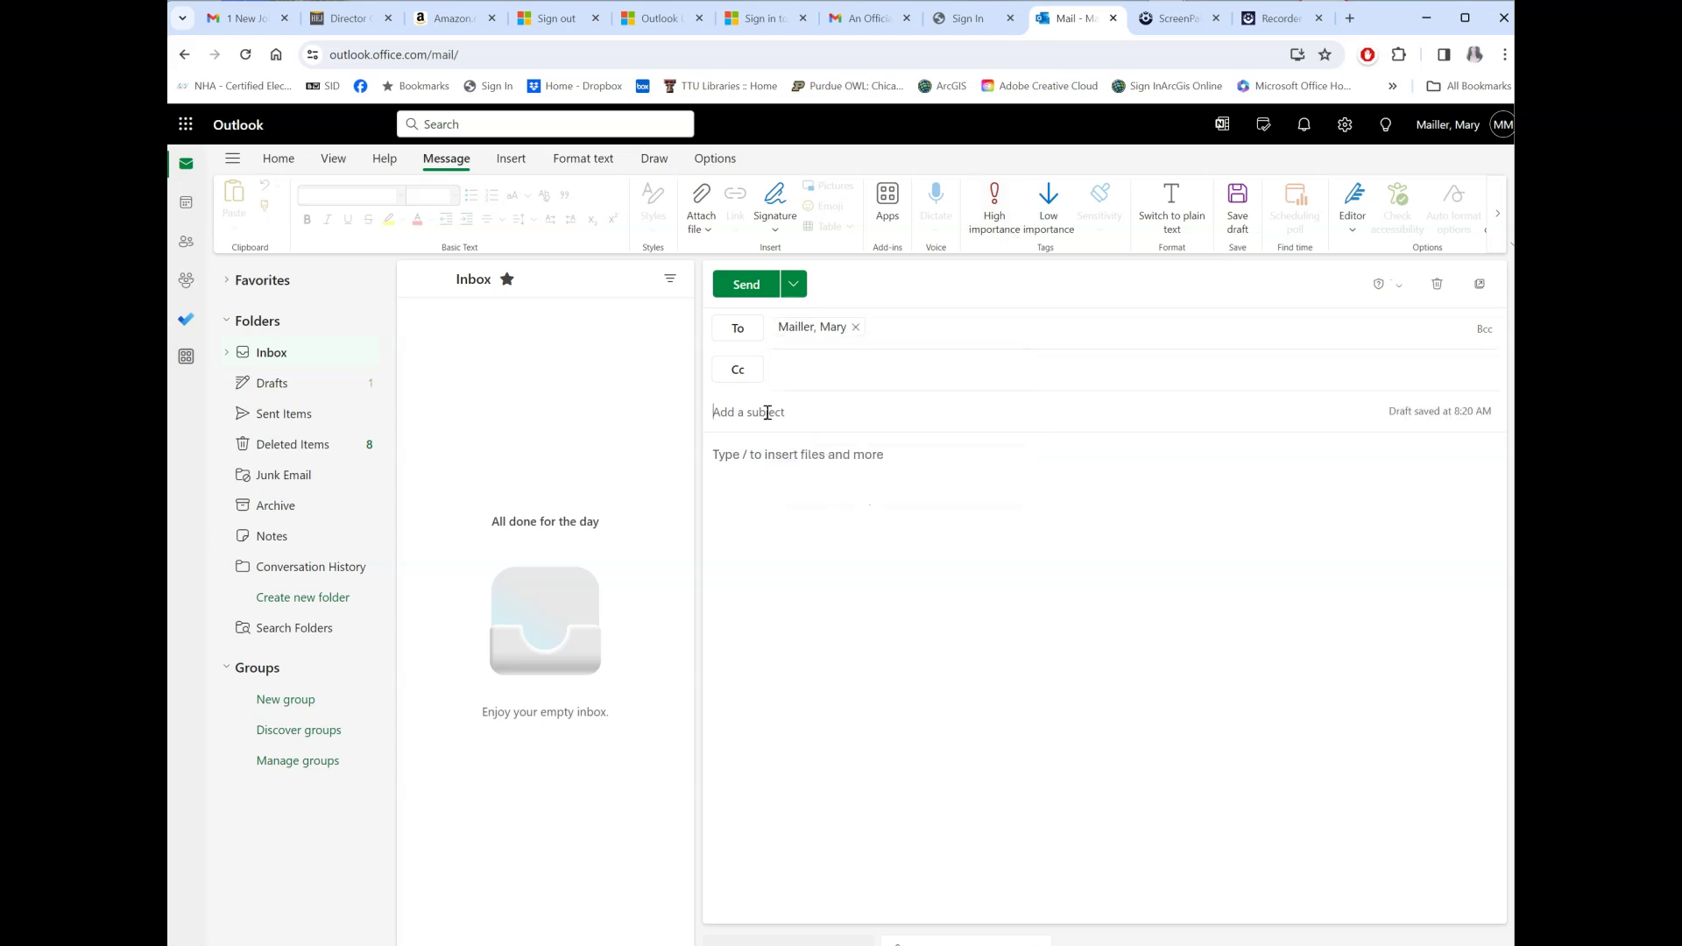
click(806, 429)
text(Big Mistake Email)
Fill the message body with the "Dear So and So," instructional design text, prefix its heading with "RE:", and send the email
click(773, 511)
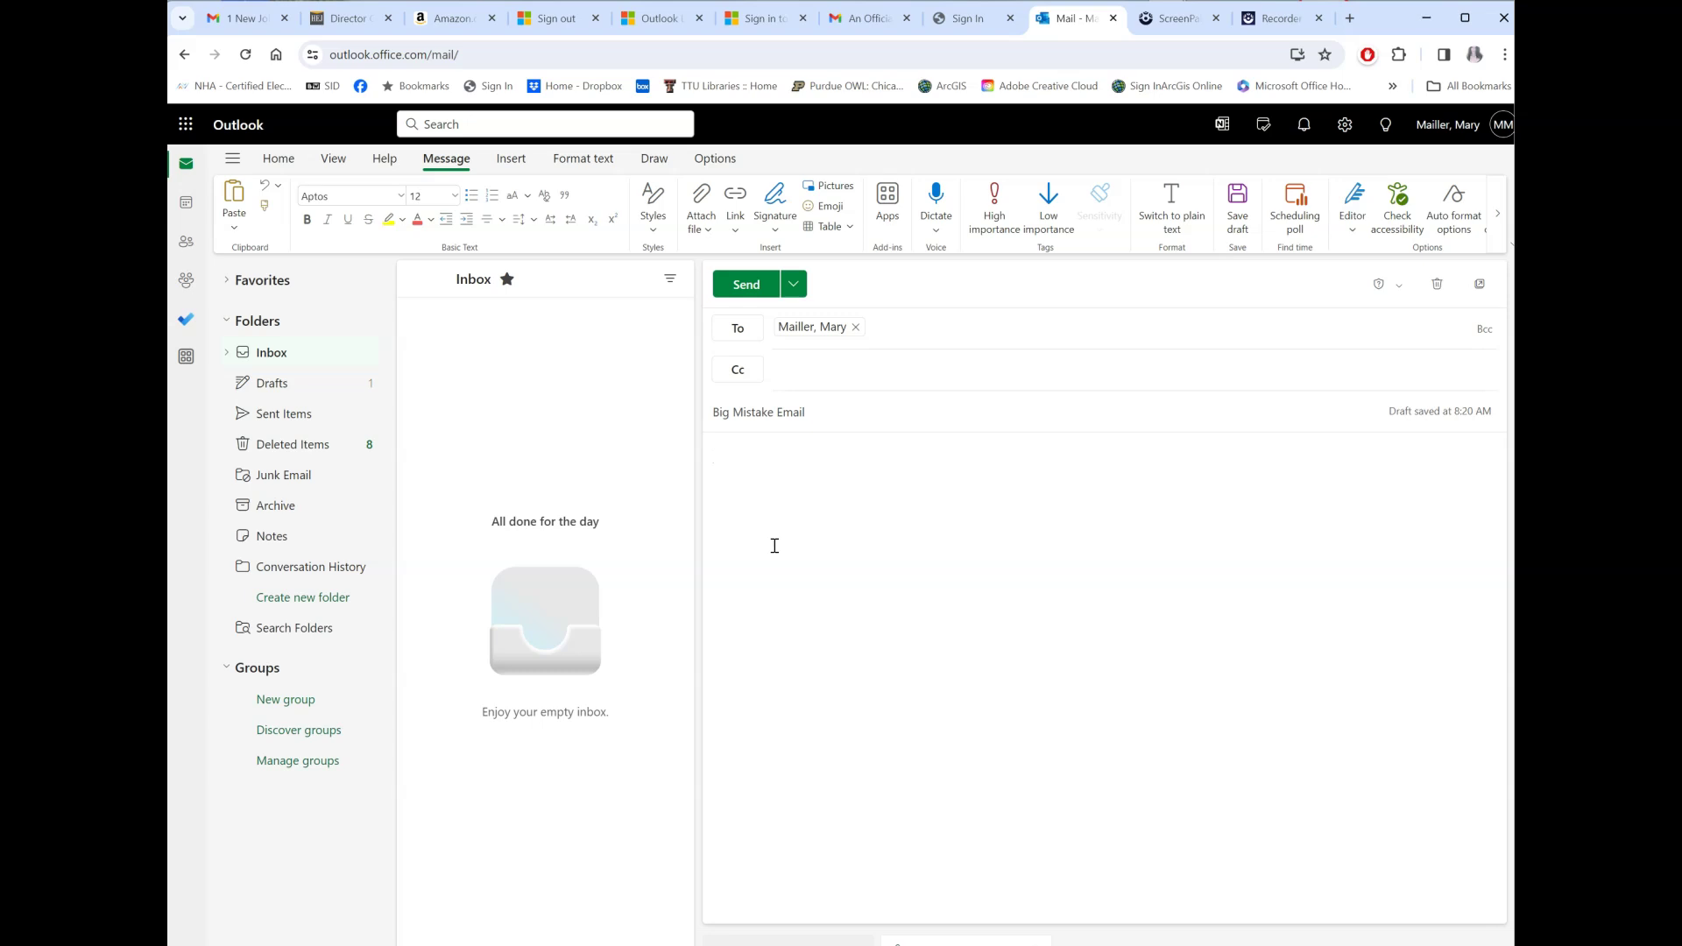
text(Dear So and So, Characteristics of Instructional Design There are several characteristics that should be present in all instructional design efforts. They should all embrace the following ideals and philosophies at the core of their approach to ID: Instructional design is student centered. Students are the focal point of all teaching and learning activities. All efforts involved in teaching are directed at developing and supporting learner performance. With this understanding, the importance that was once placed by institutions on merely putting instructors in classrooms, asking them to lecture in a singular direction on a topic of expertise while student sit and listen to them is negated. It is now recognized that students can learn in a variety of environments, using a variety of resources, technologies and methodologies. Additionally, it is recognized)
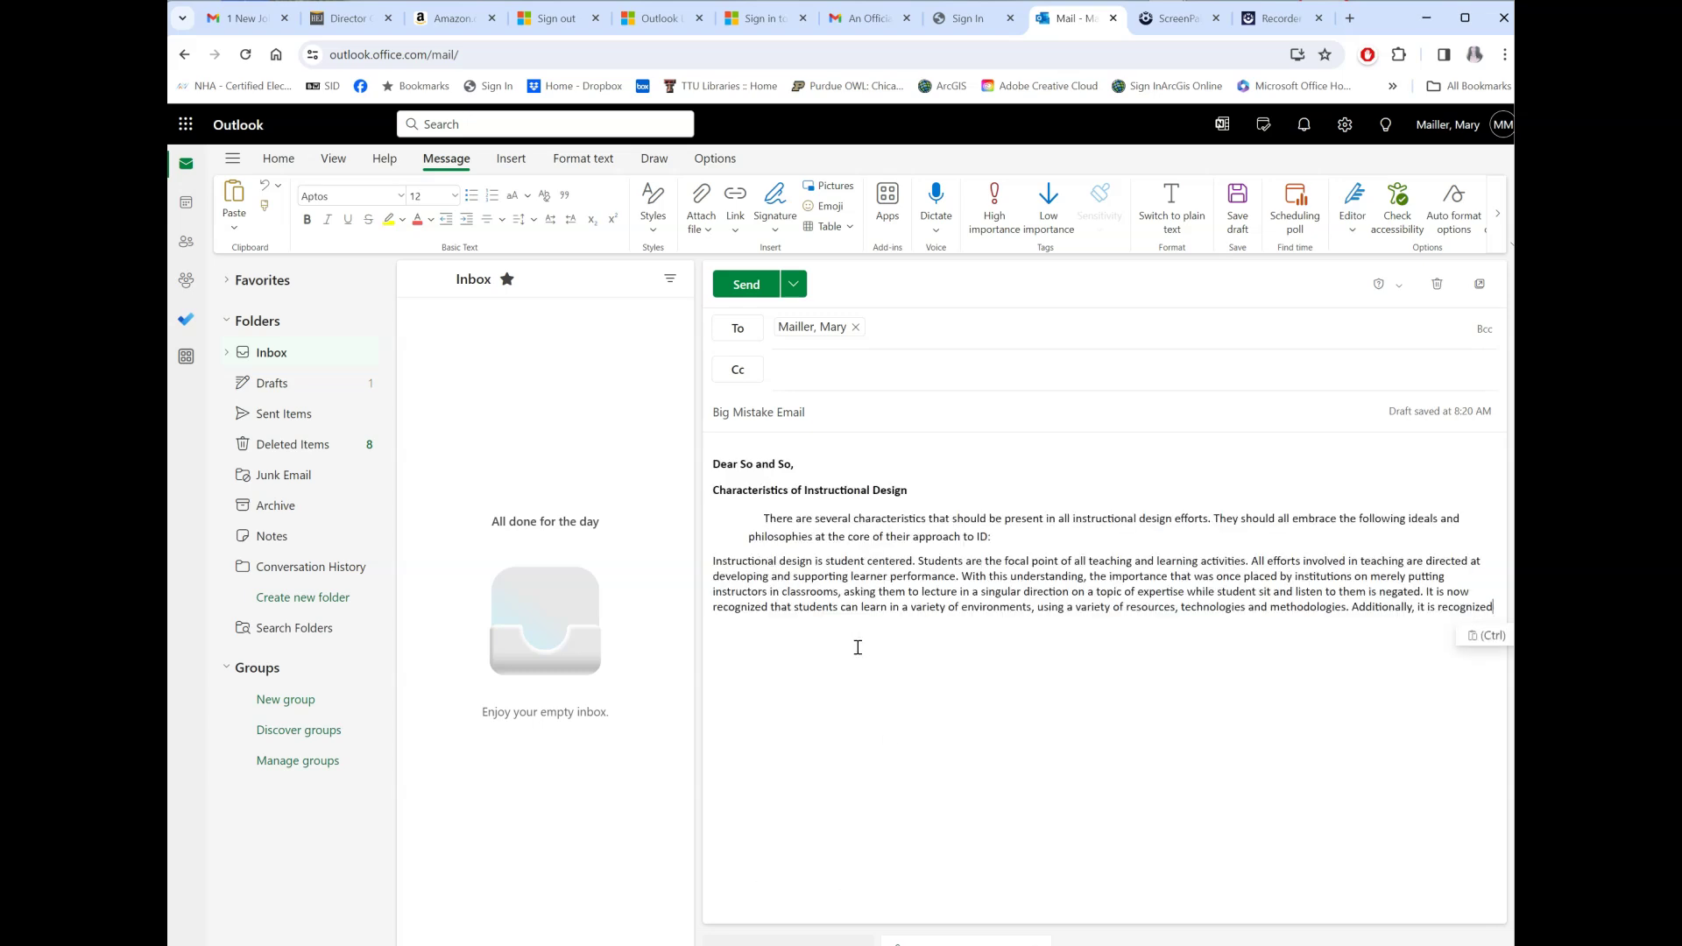
click(714, 484)
text(RE:)
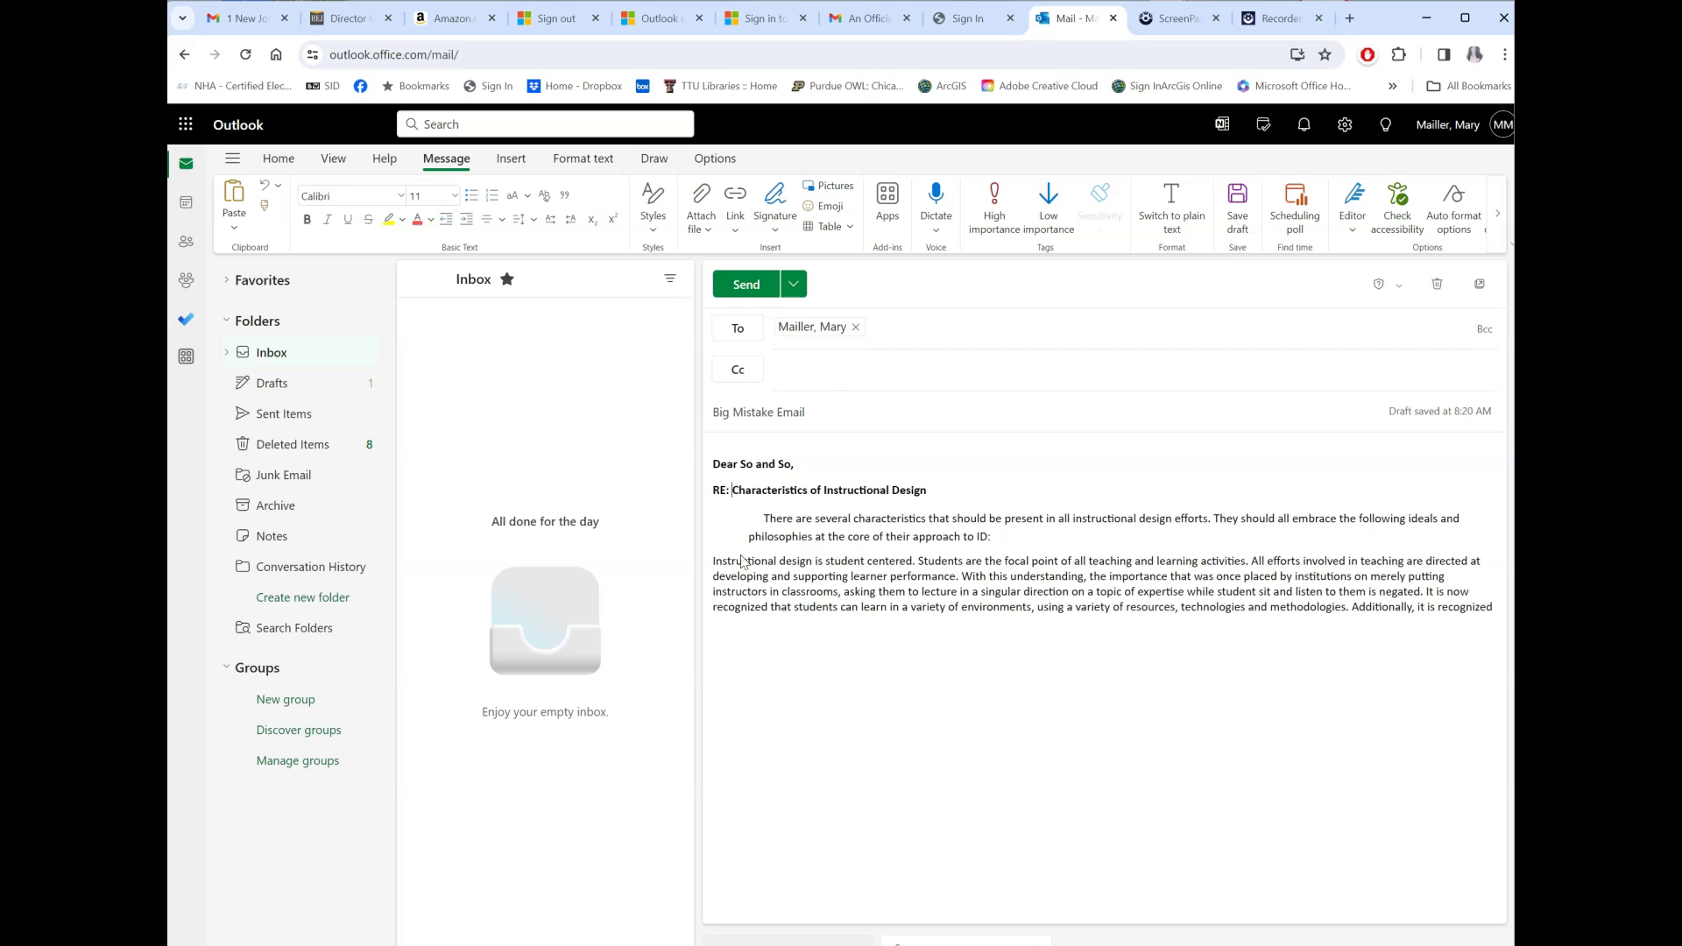
click(746, 286)
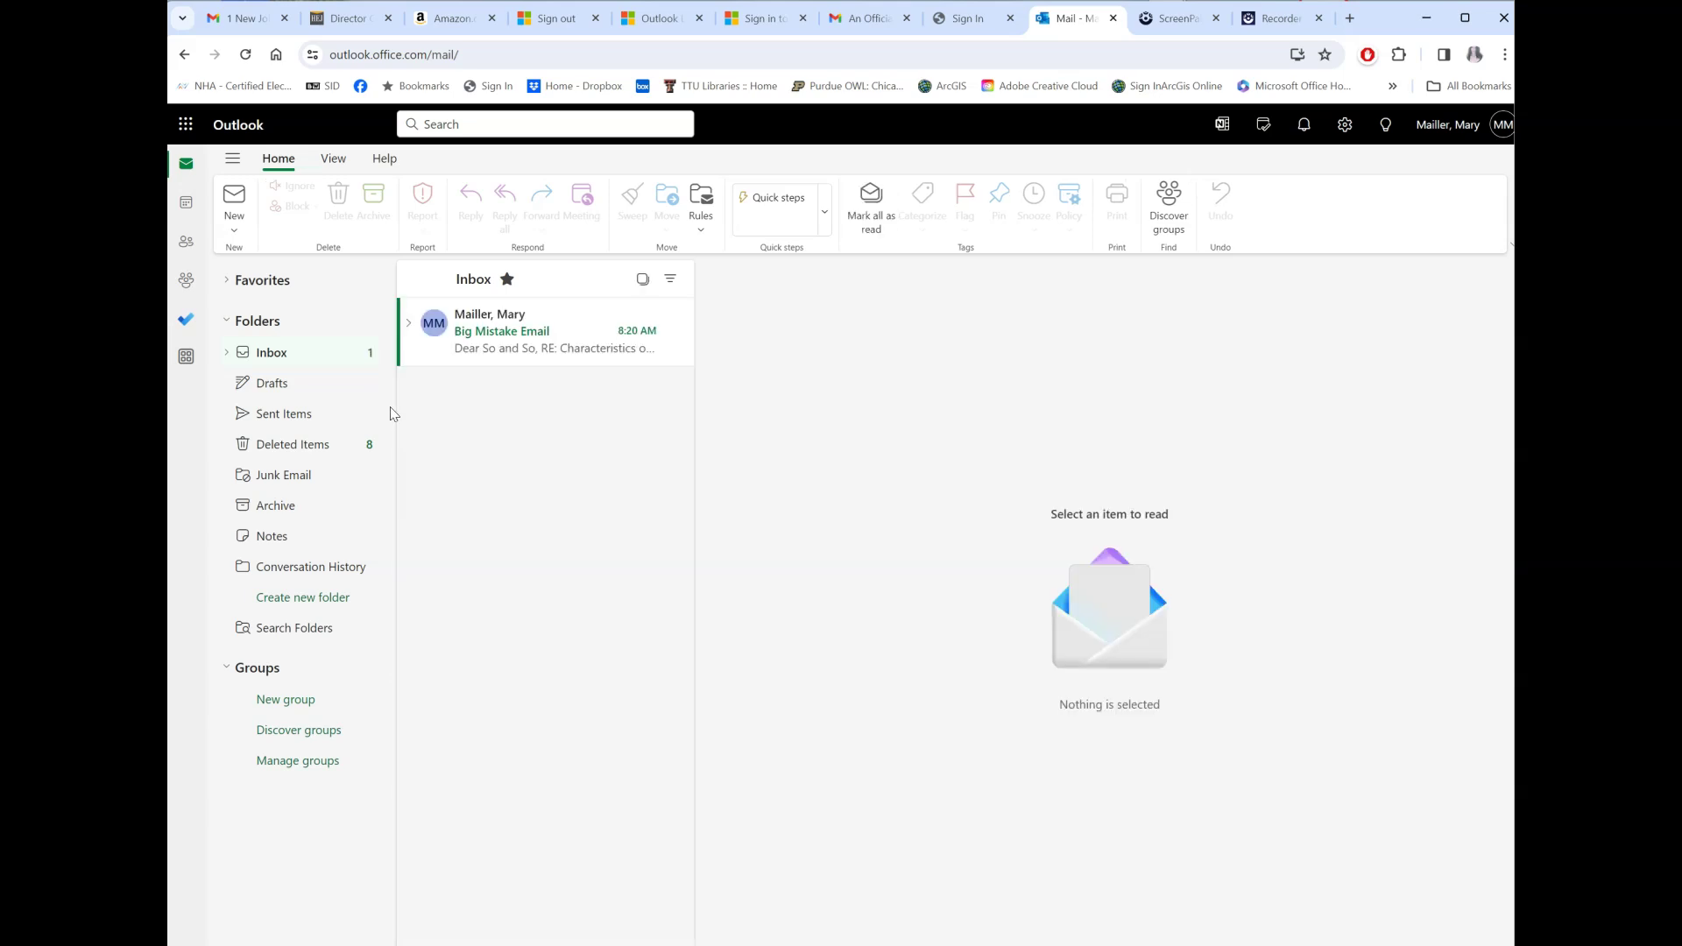
Delete the 8:12 AM "Big Mistake Email" from Sent Items and open the 8:20 AM one in its own window
click(279, 428)
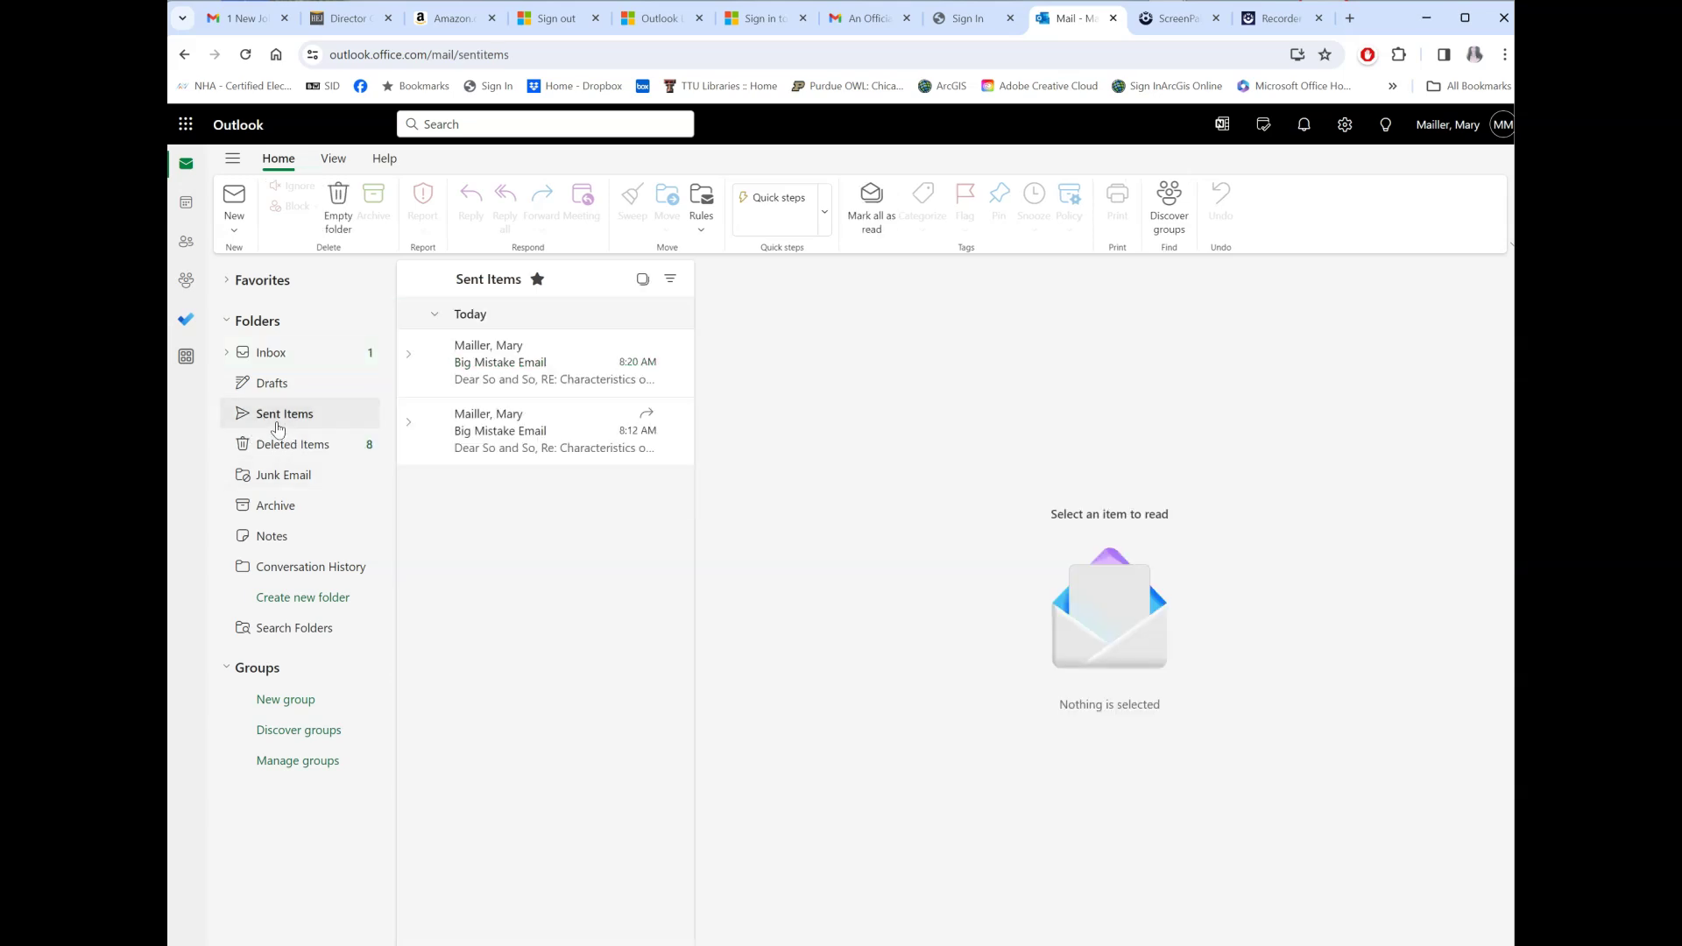
click(681, 445)
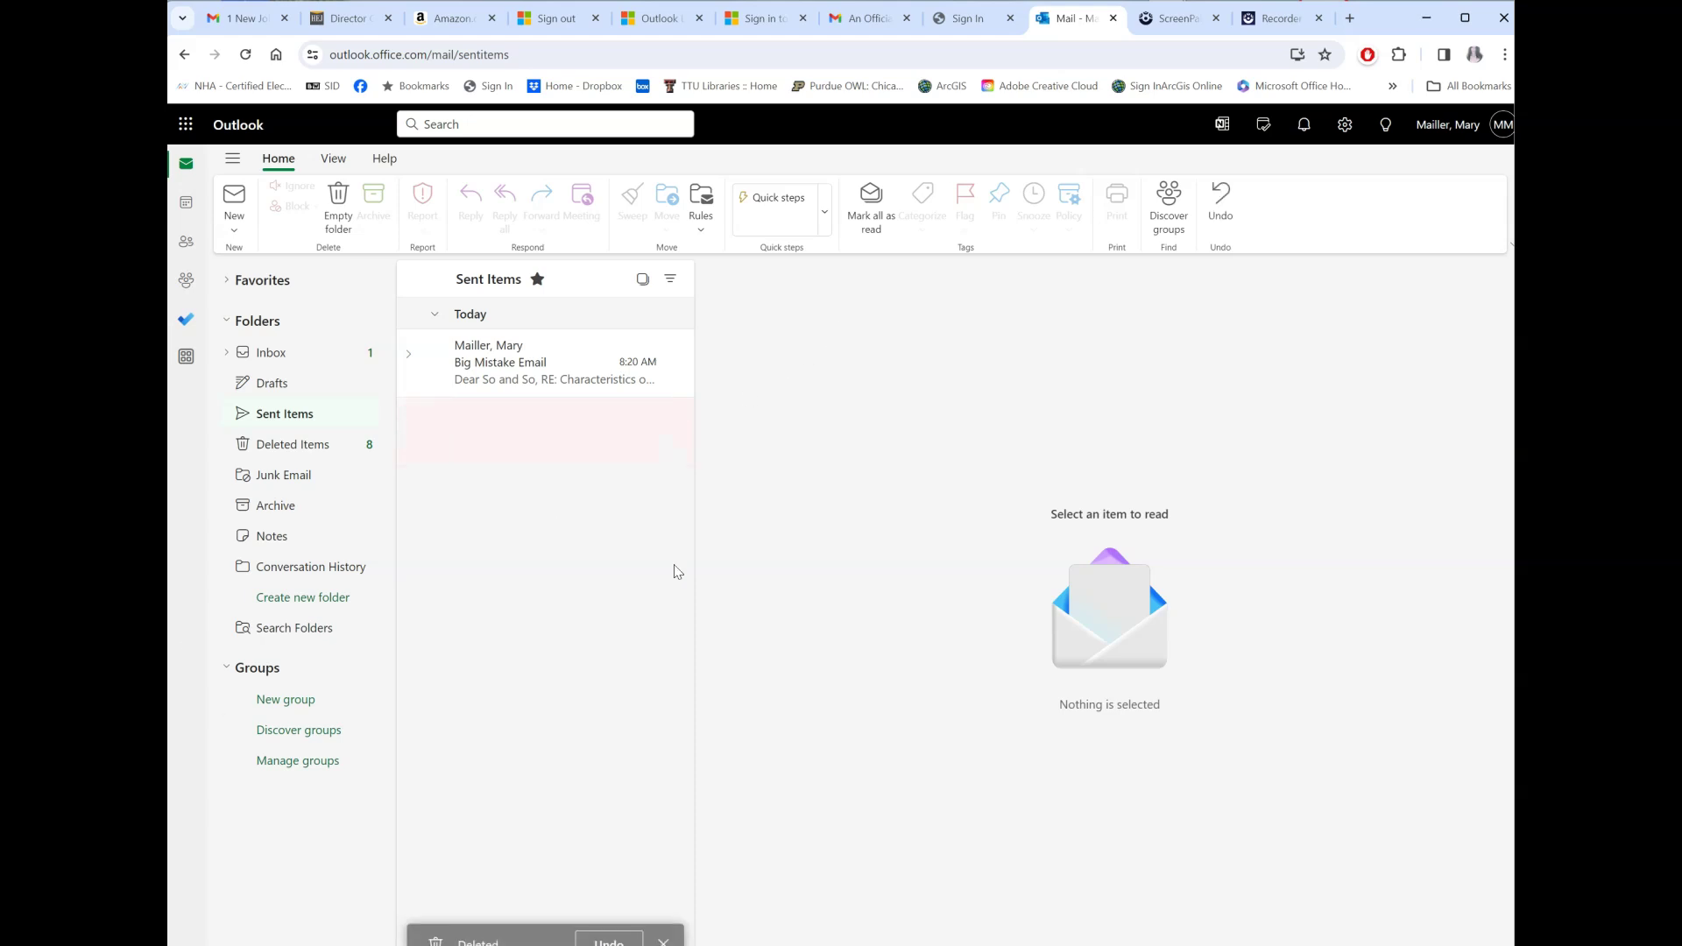
double_click(493, 375)
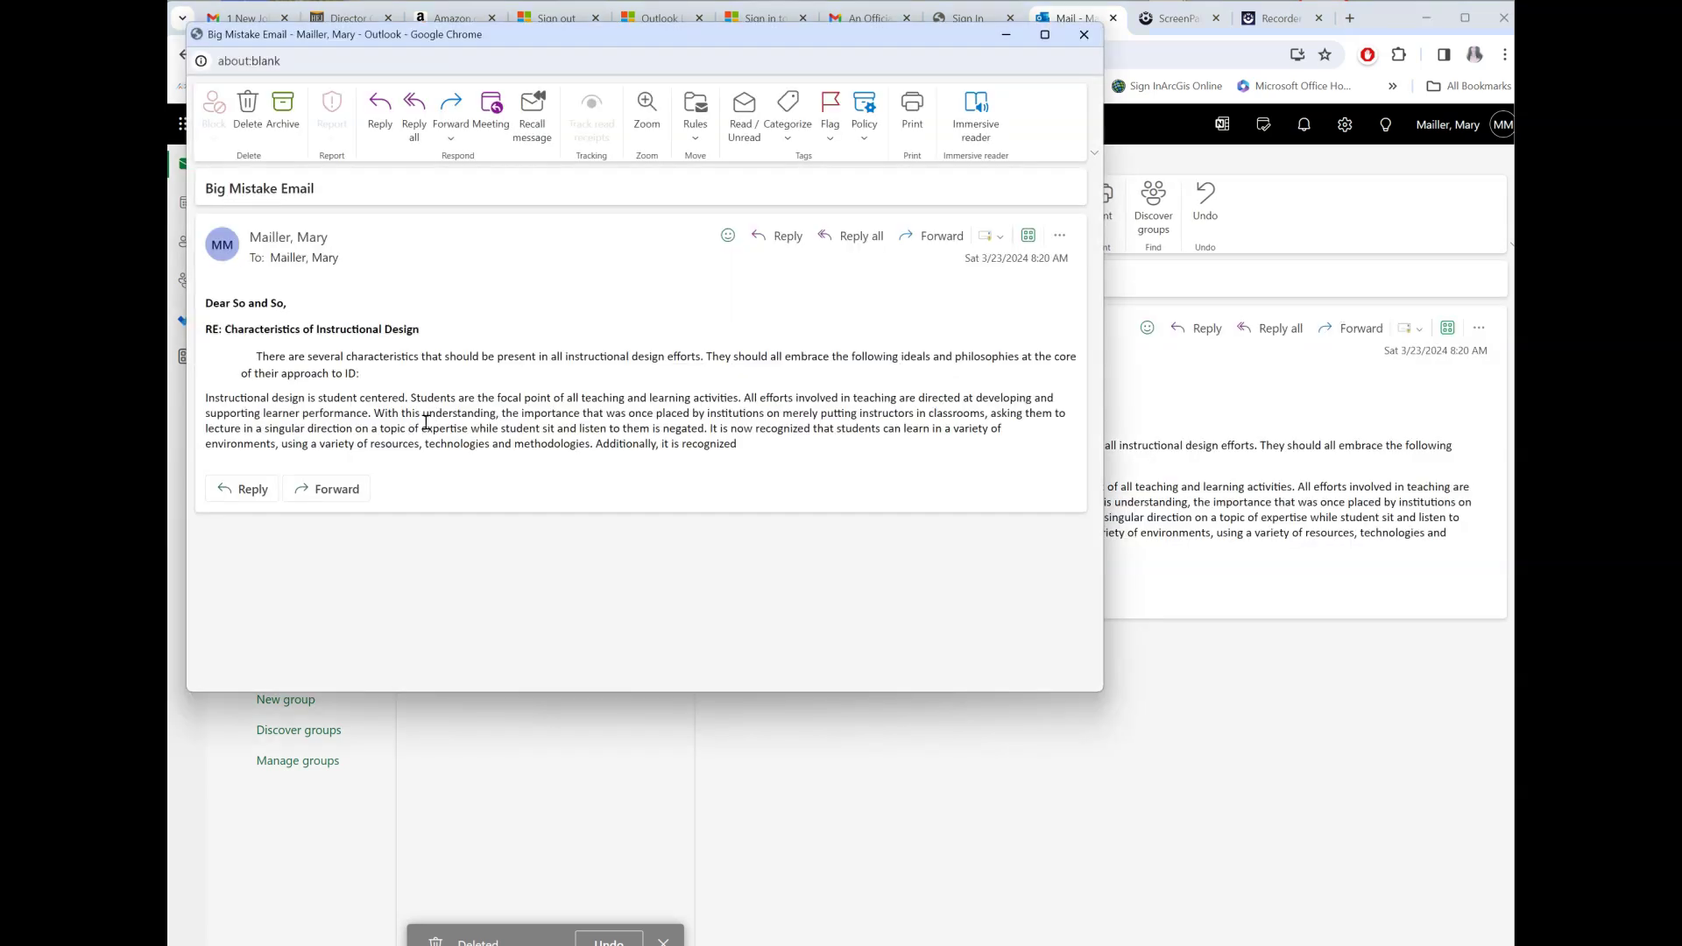
drag(883, 24, 1060, 144)
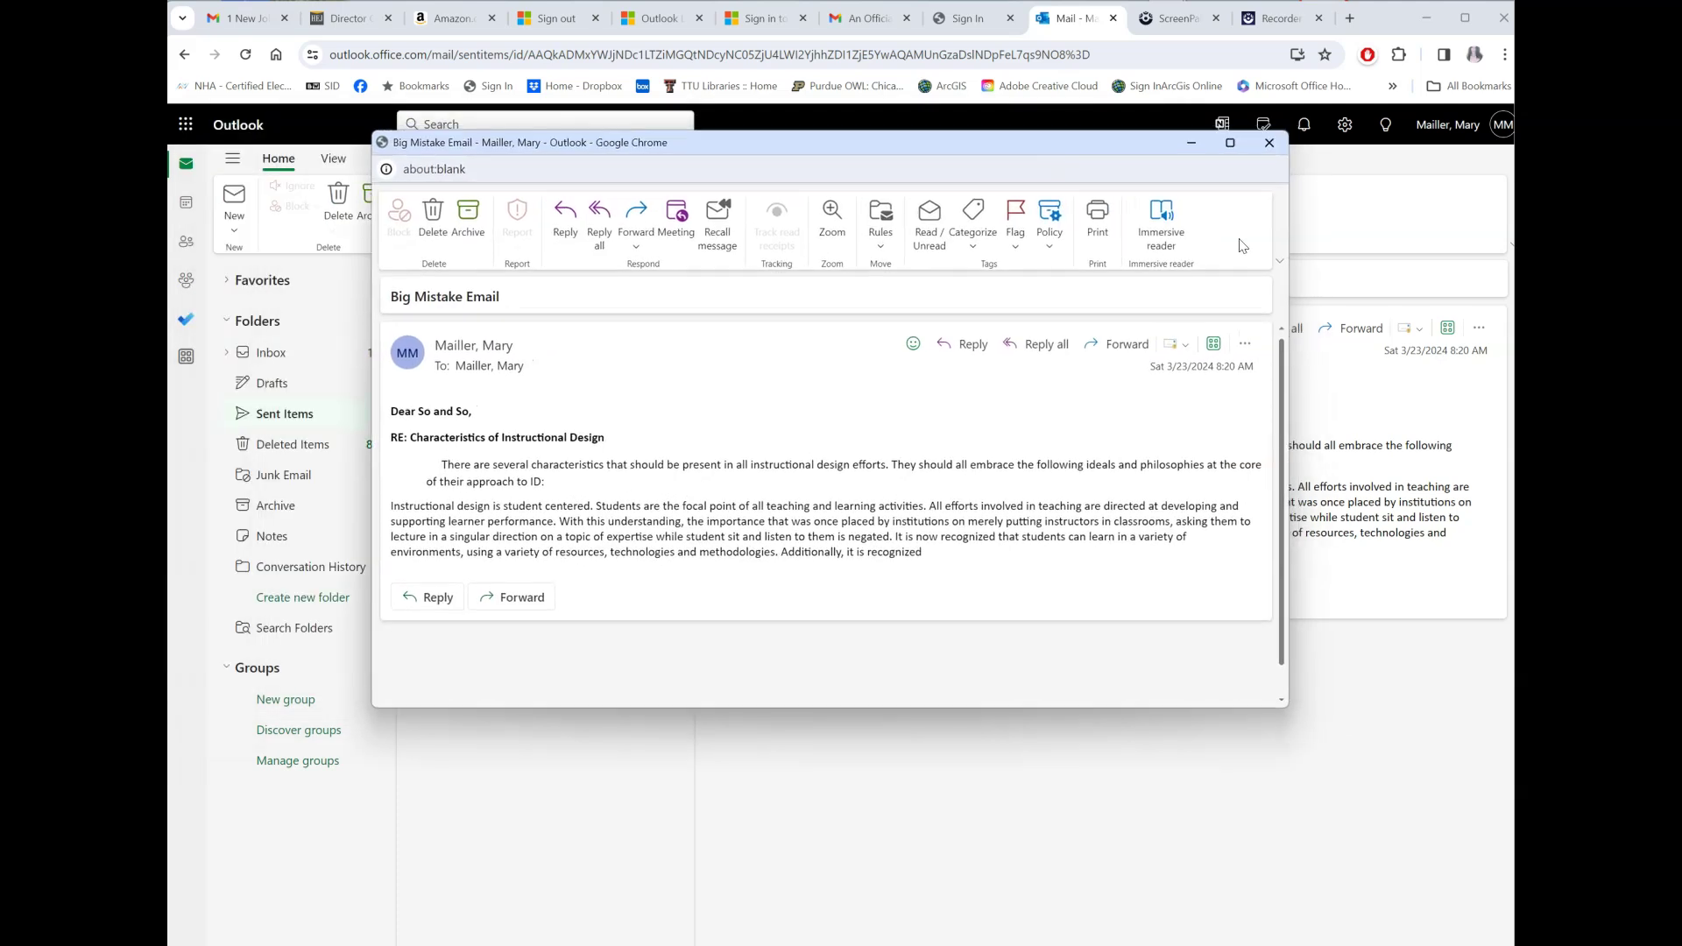
Switch the message window's ribbon to the simplified layout and back to the classic layout, enlarging the window slightly
click(1282, 264)
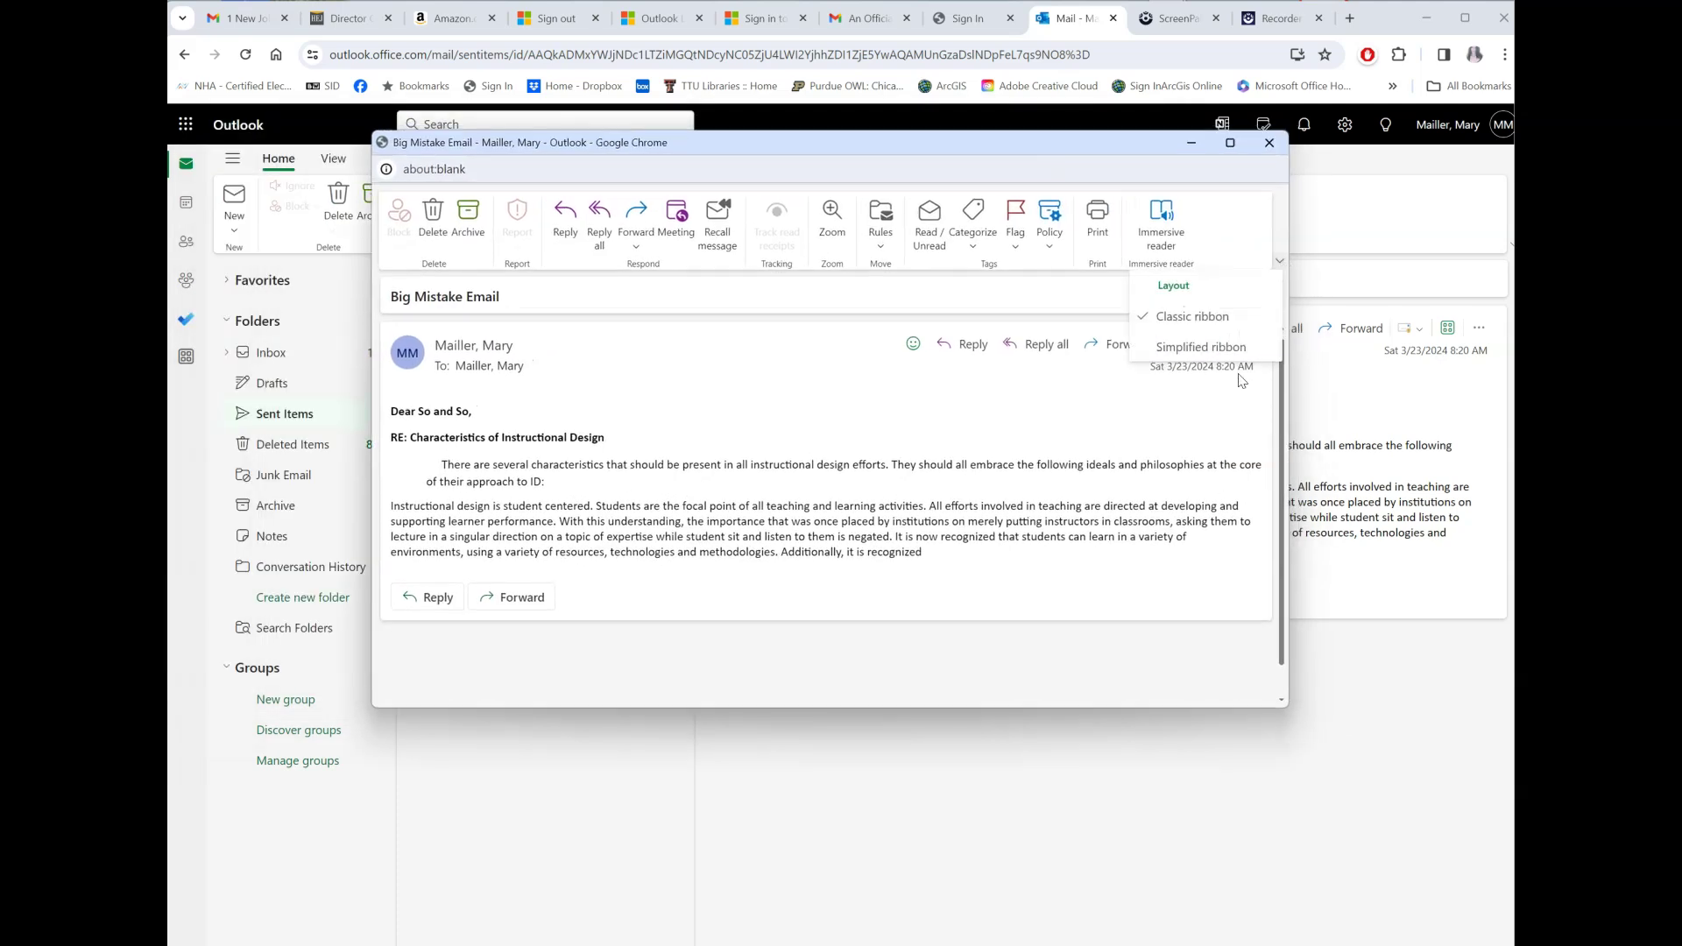
click(1214, 351)
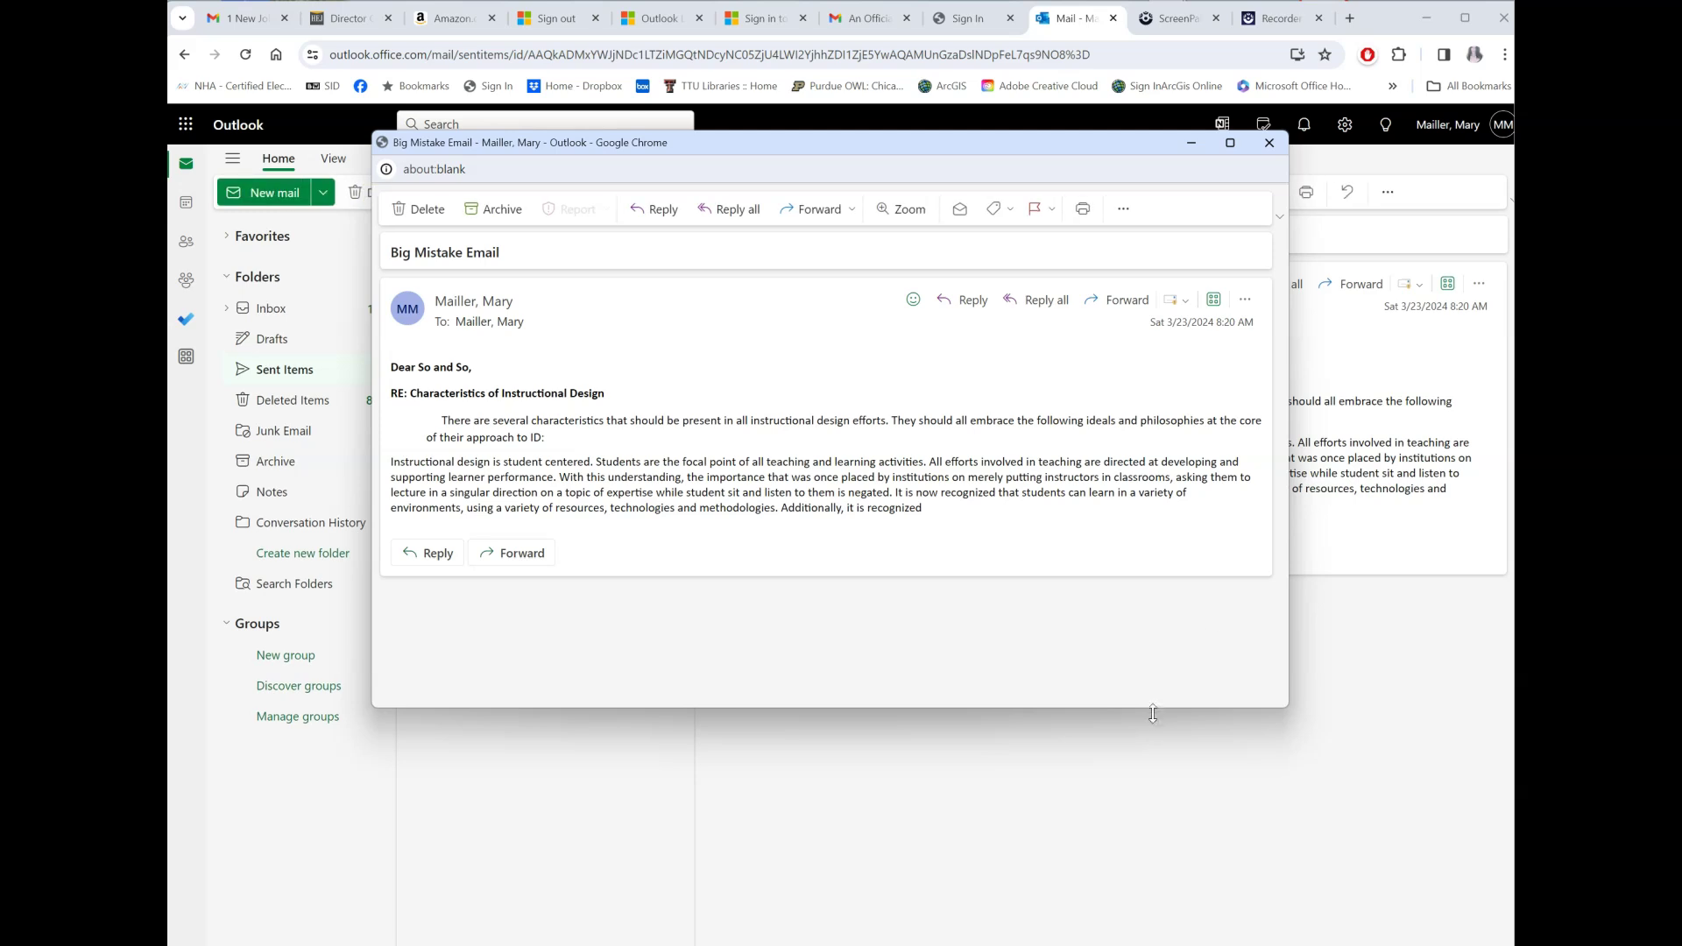
drag(1153, 714, 1147, 761)
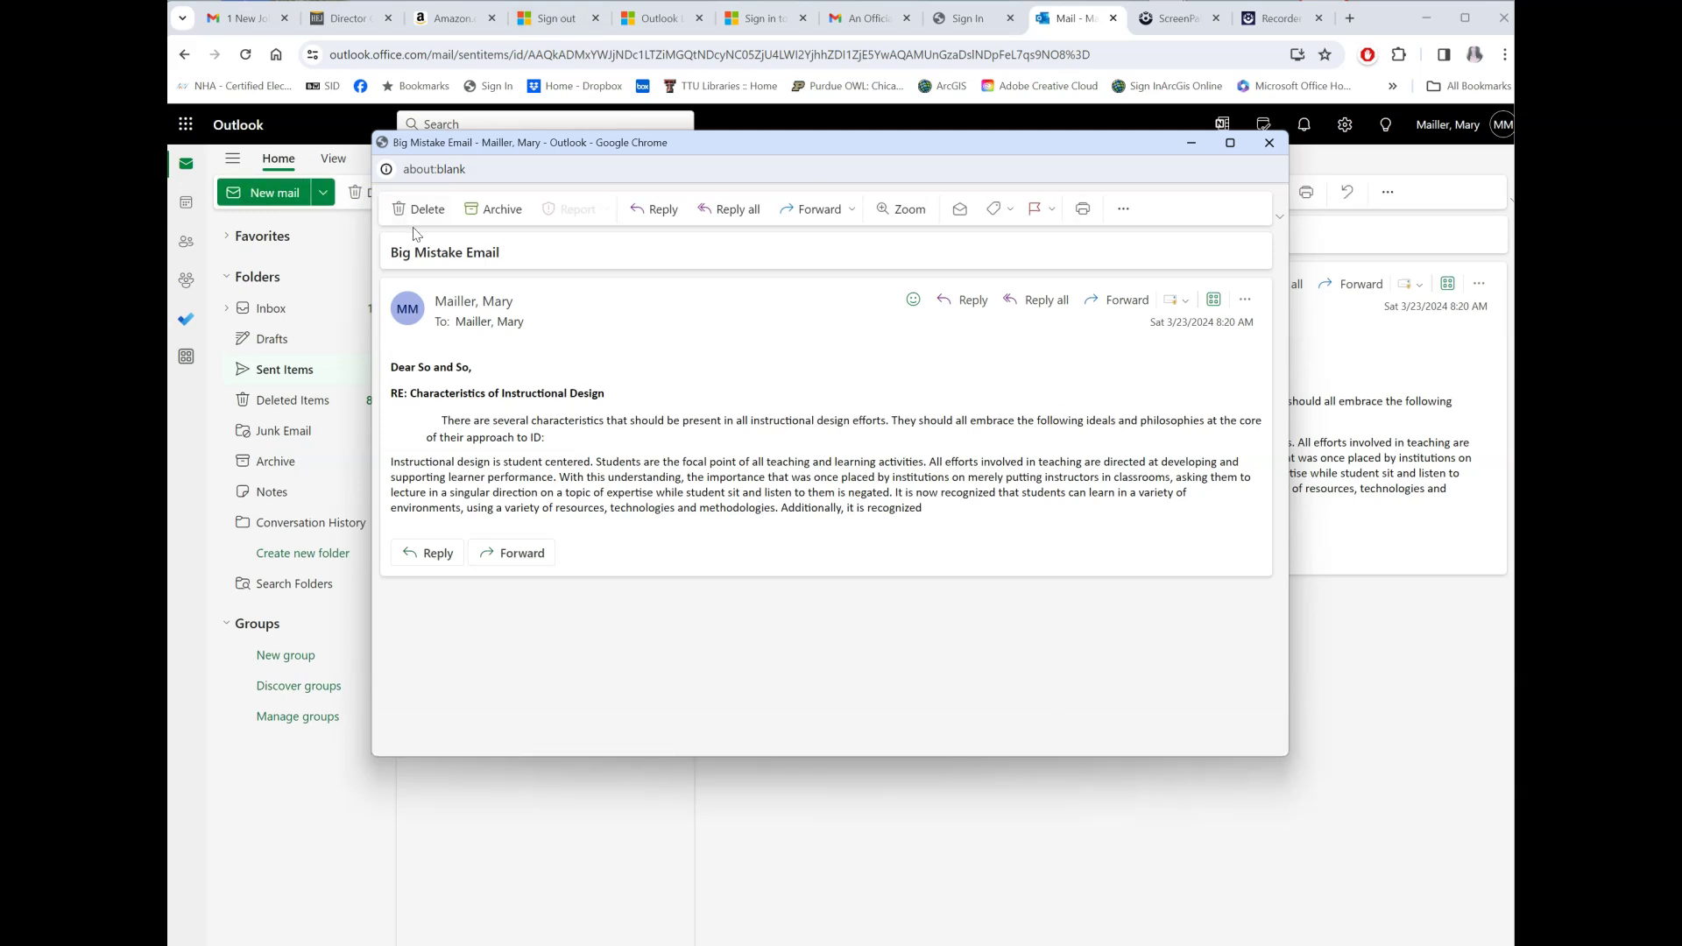
click(1280, 219)
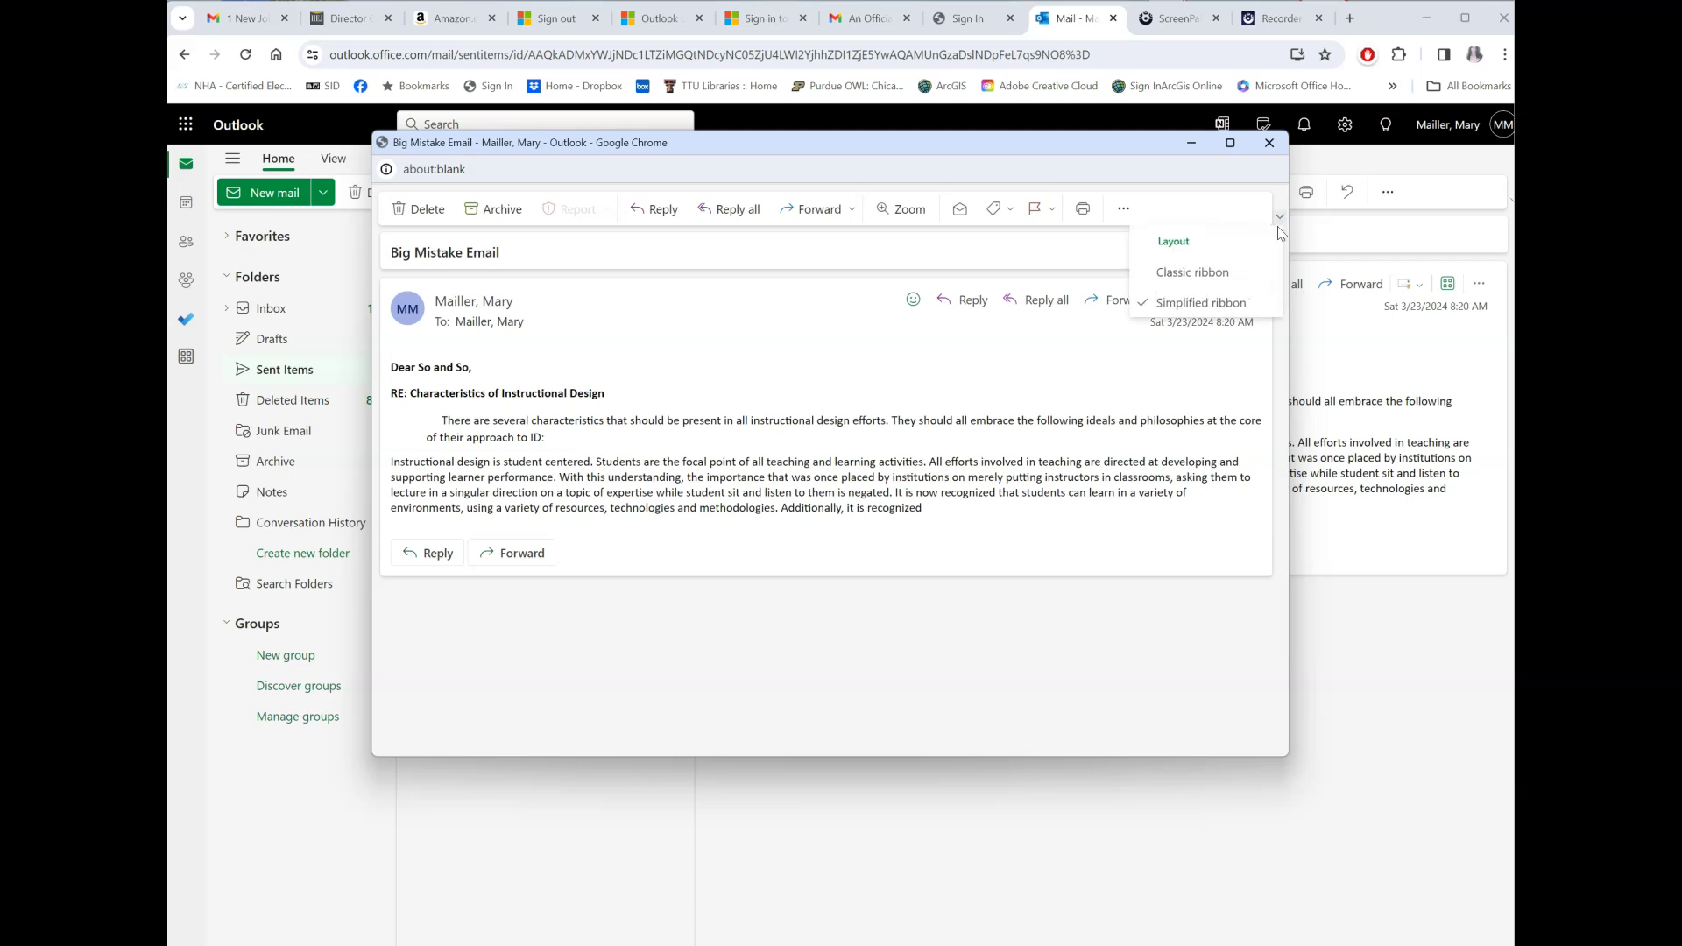
click(1207, 271)
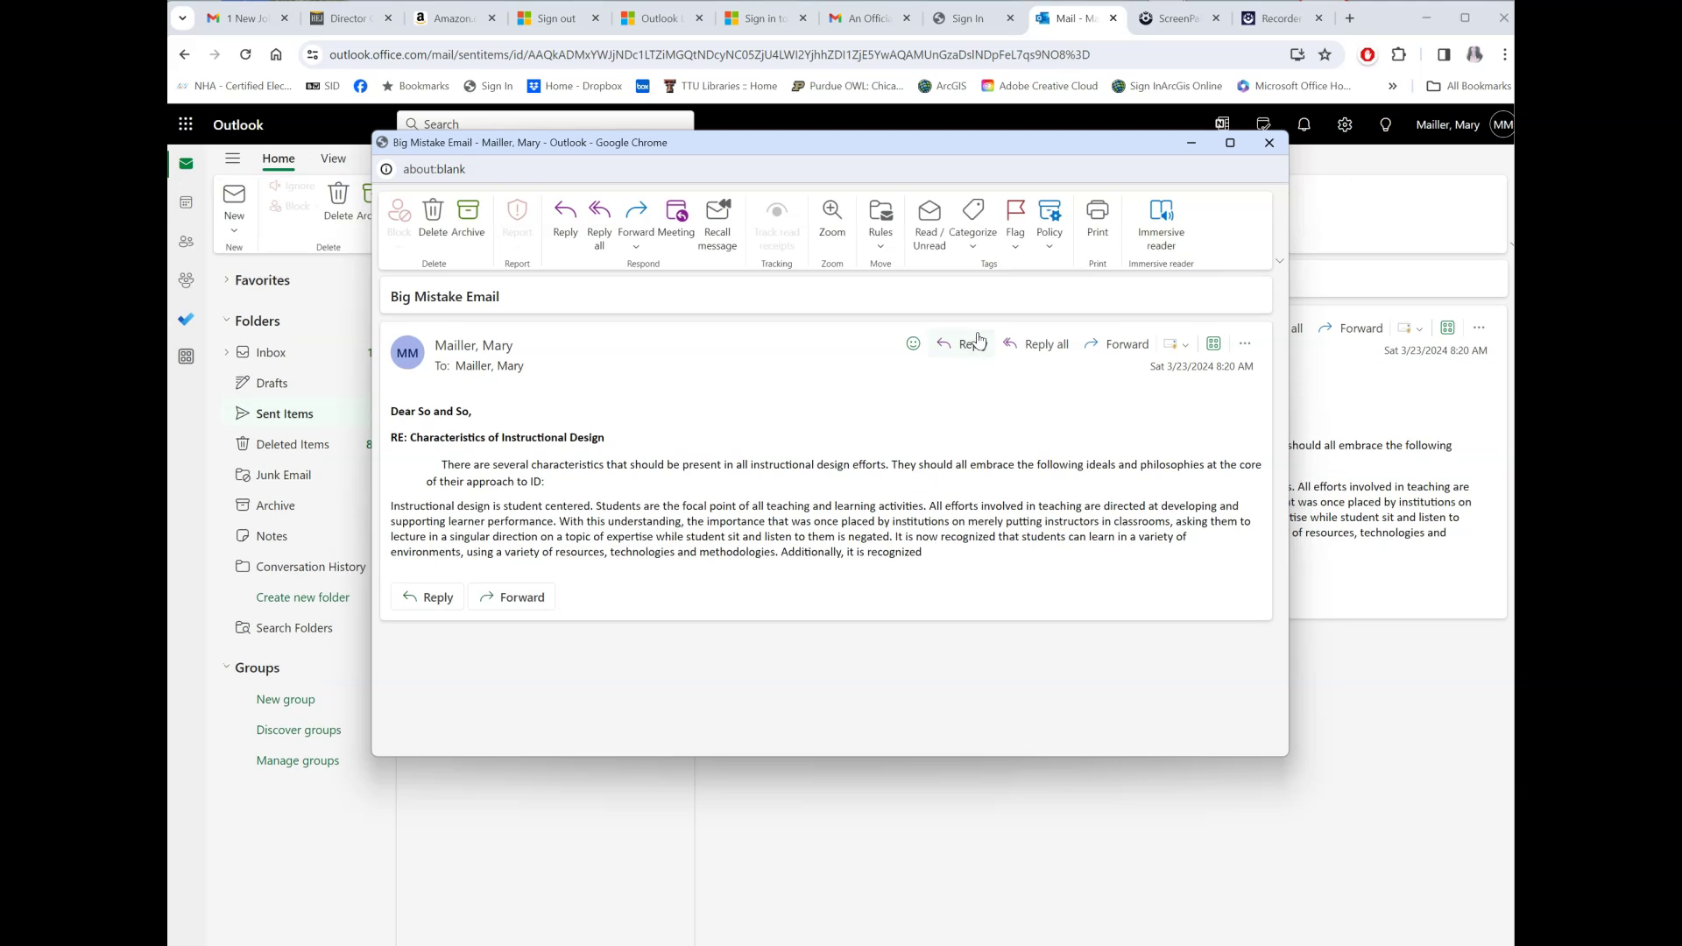
Recall the sent "Big Mistake Email", accept its removal from all recipients' mailboxes, and close the message window
click(718, 224)
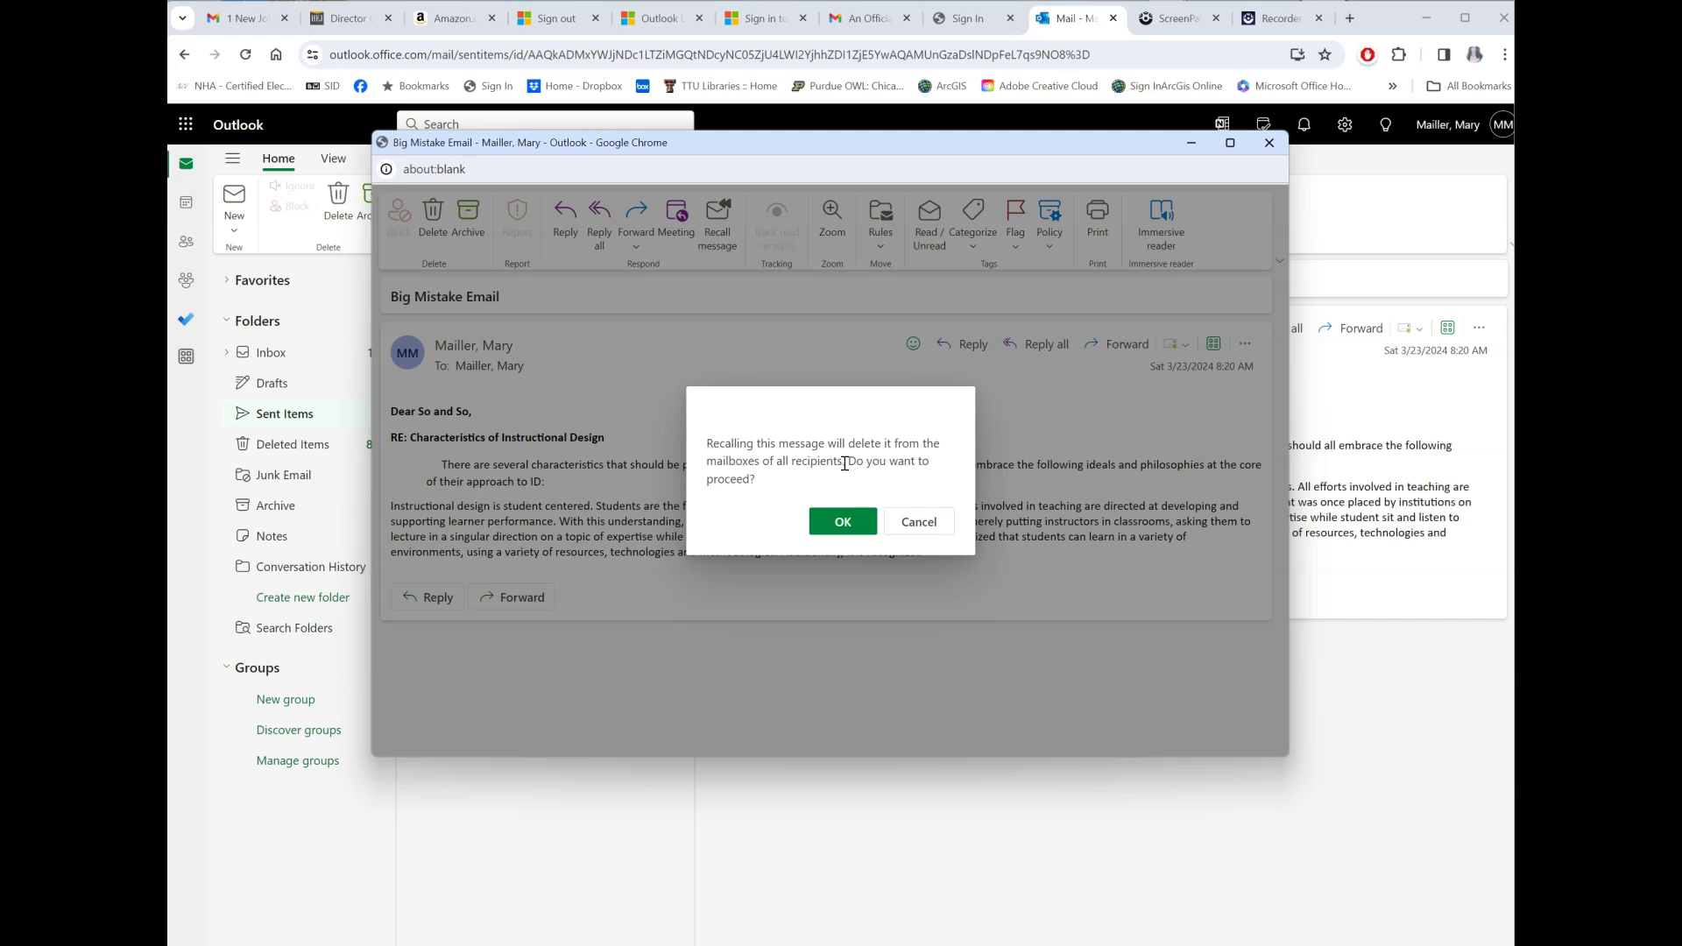
click(843, 524)
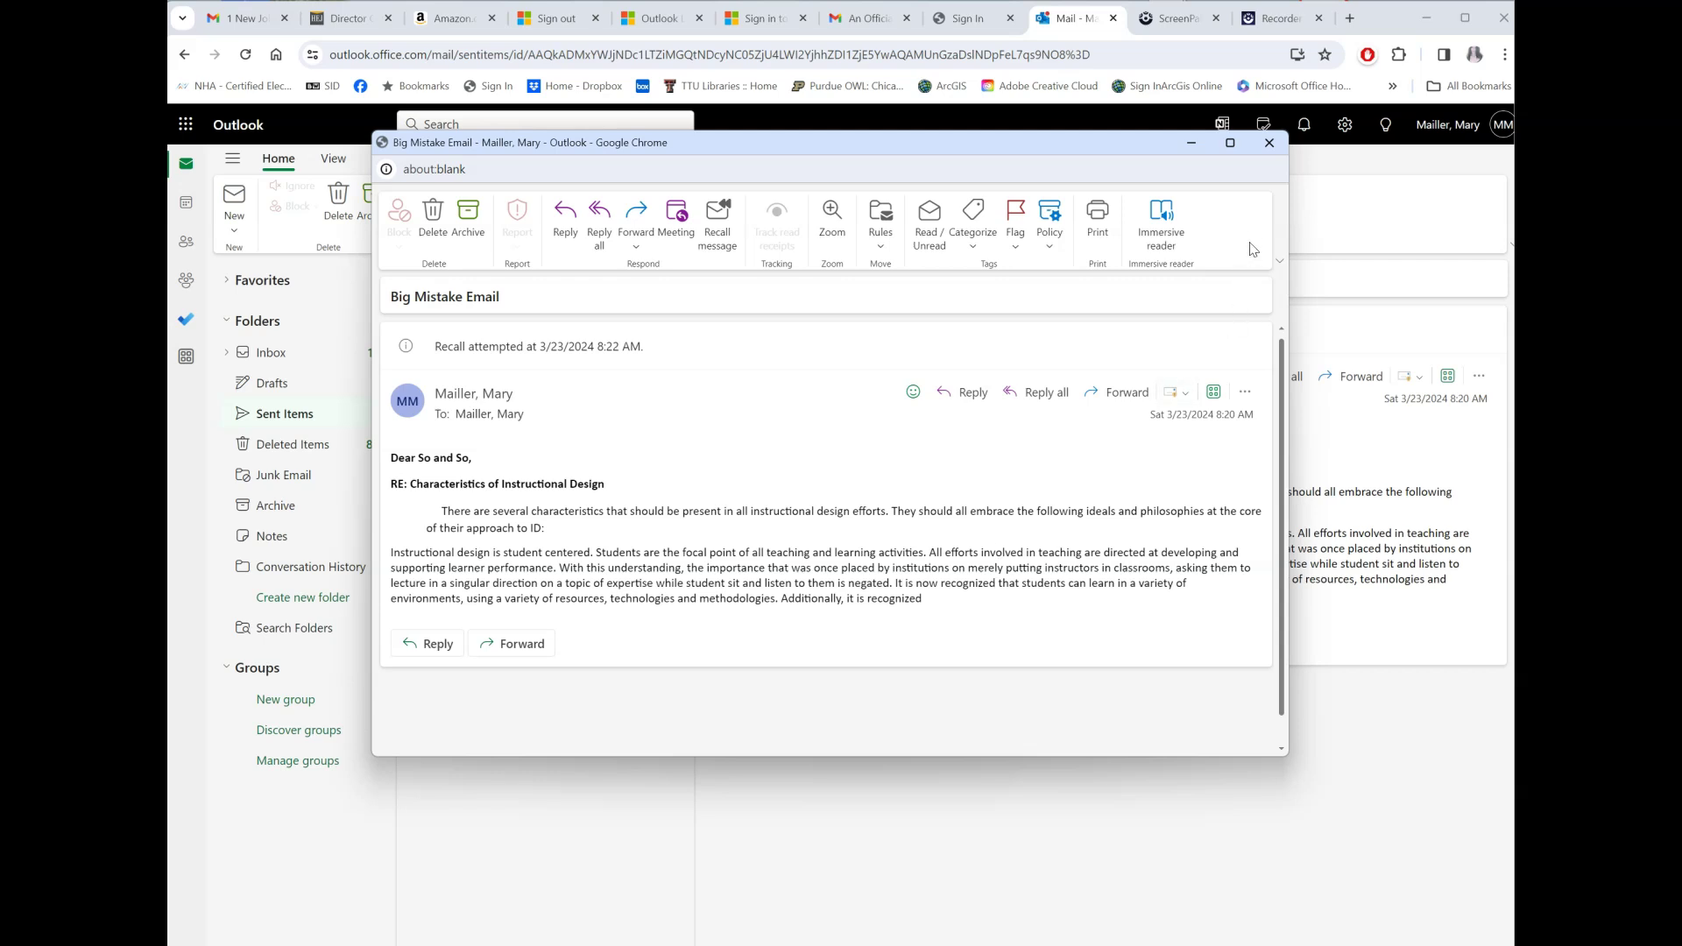
click(1275, 151)
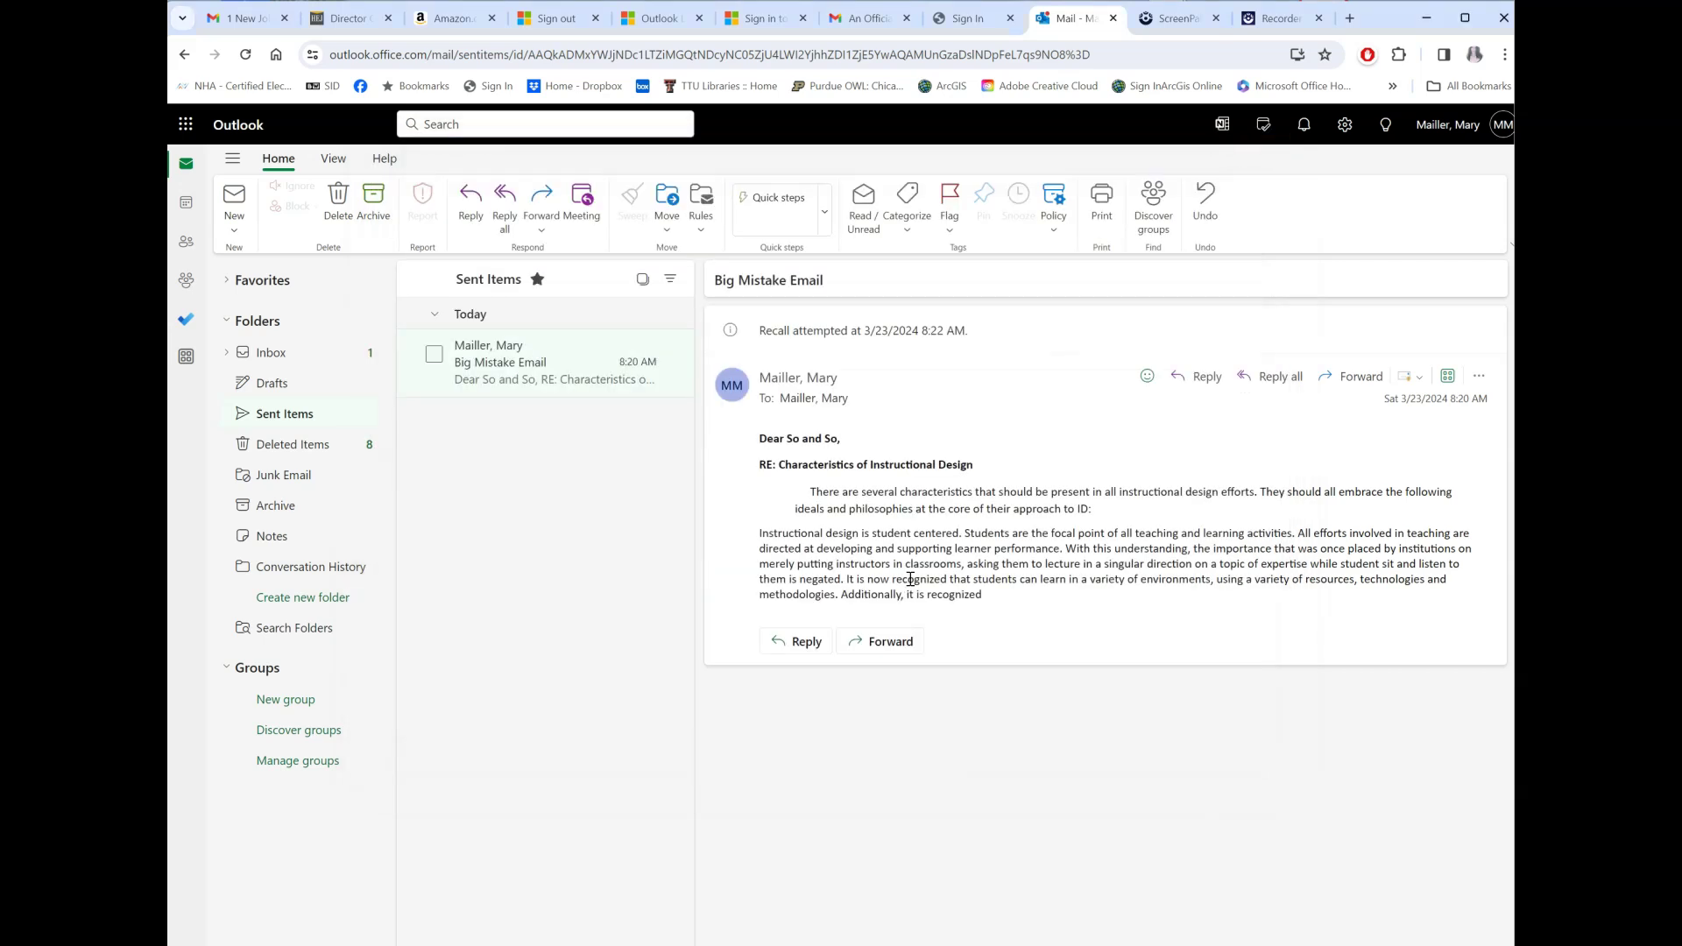
Open the Message Recall Report linked in the Inbox notification about "Big Mistake Email"
click(309, 365)
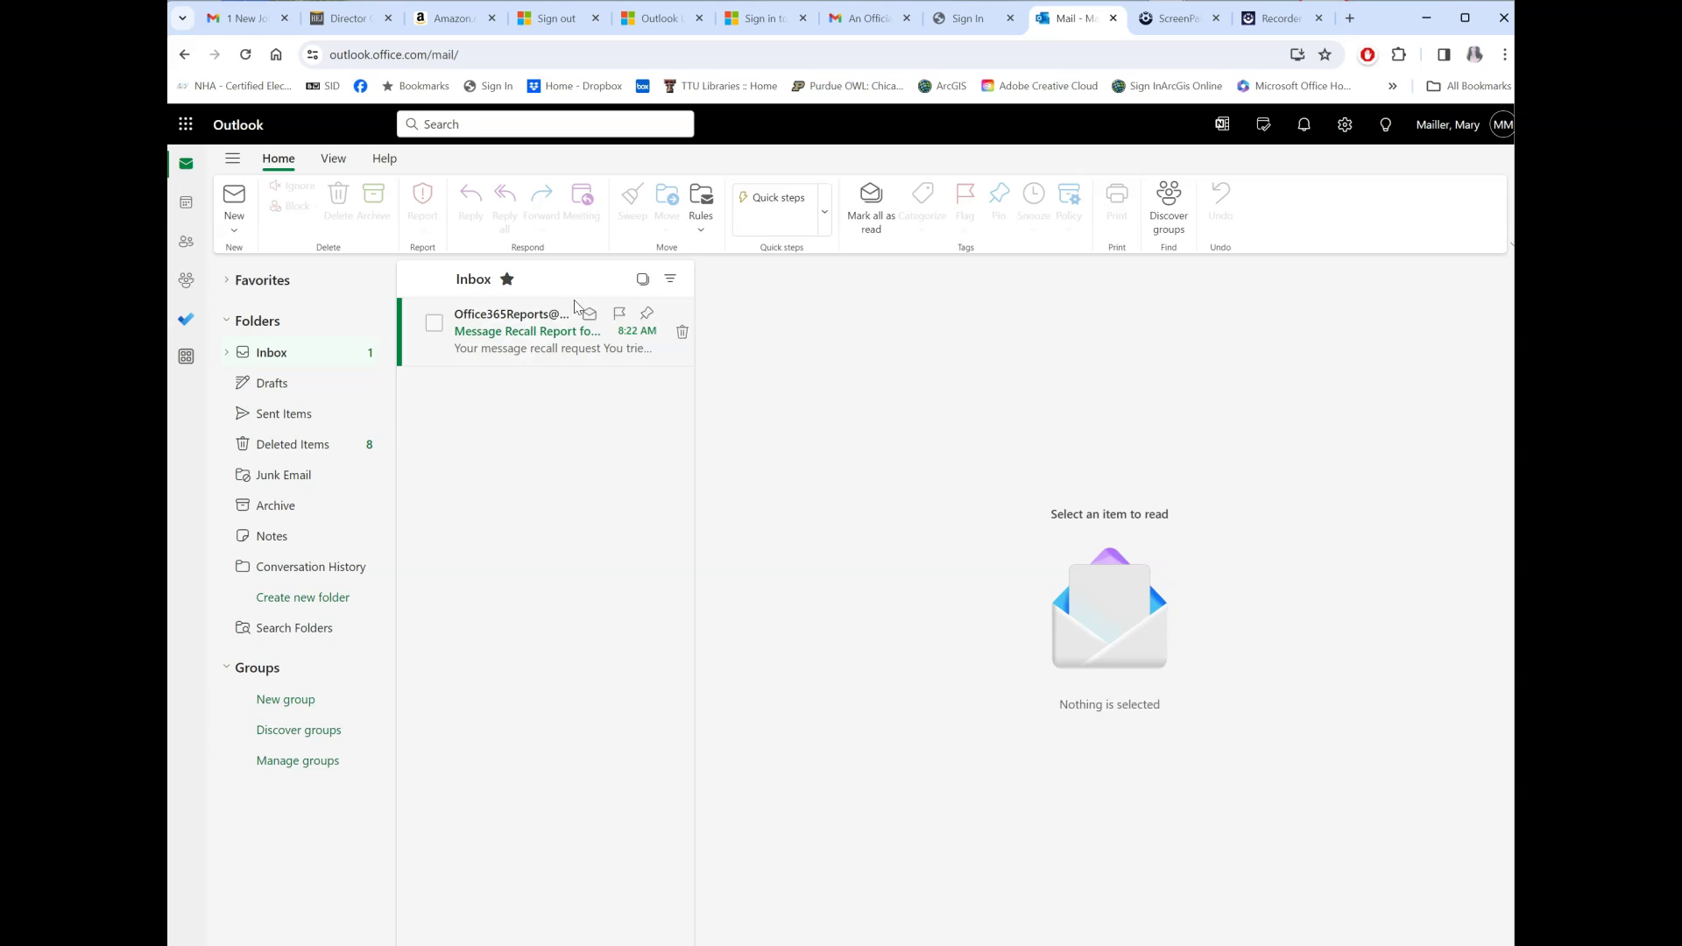
click(565, 336)
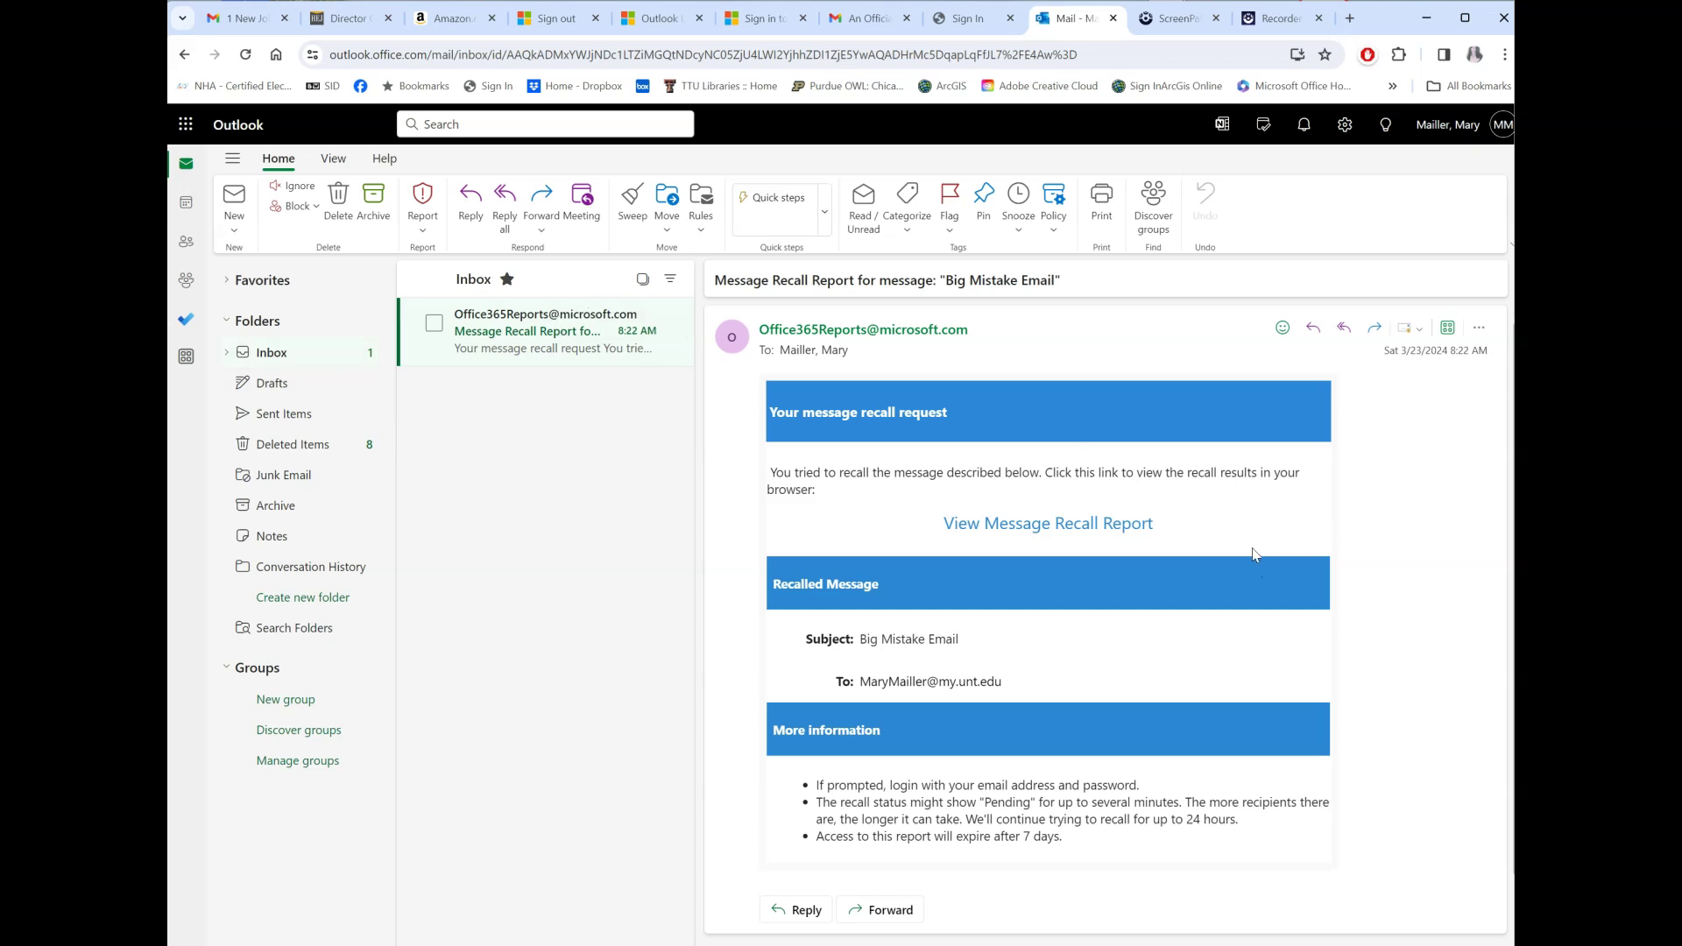
click(1047, 530)
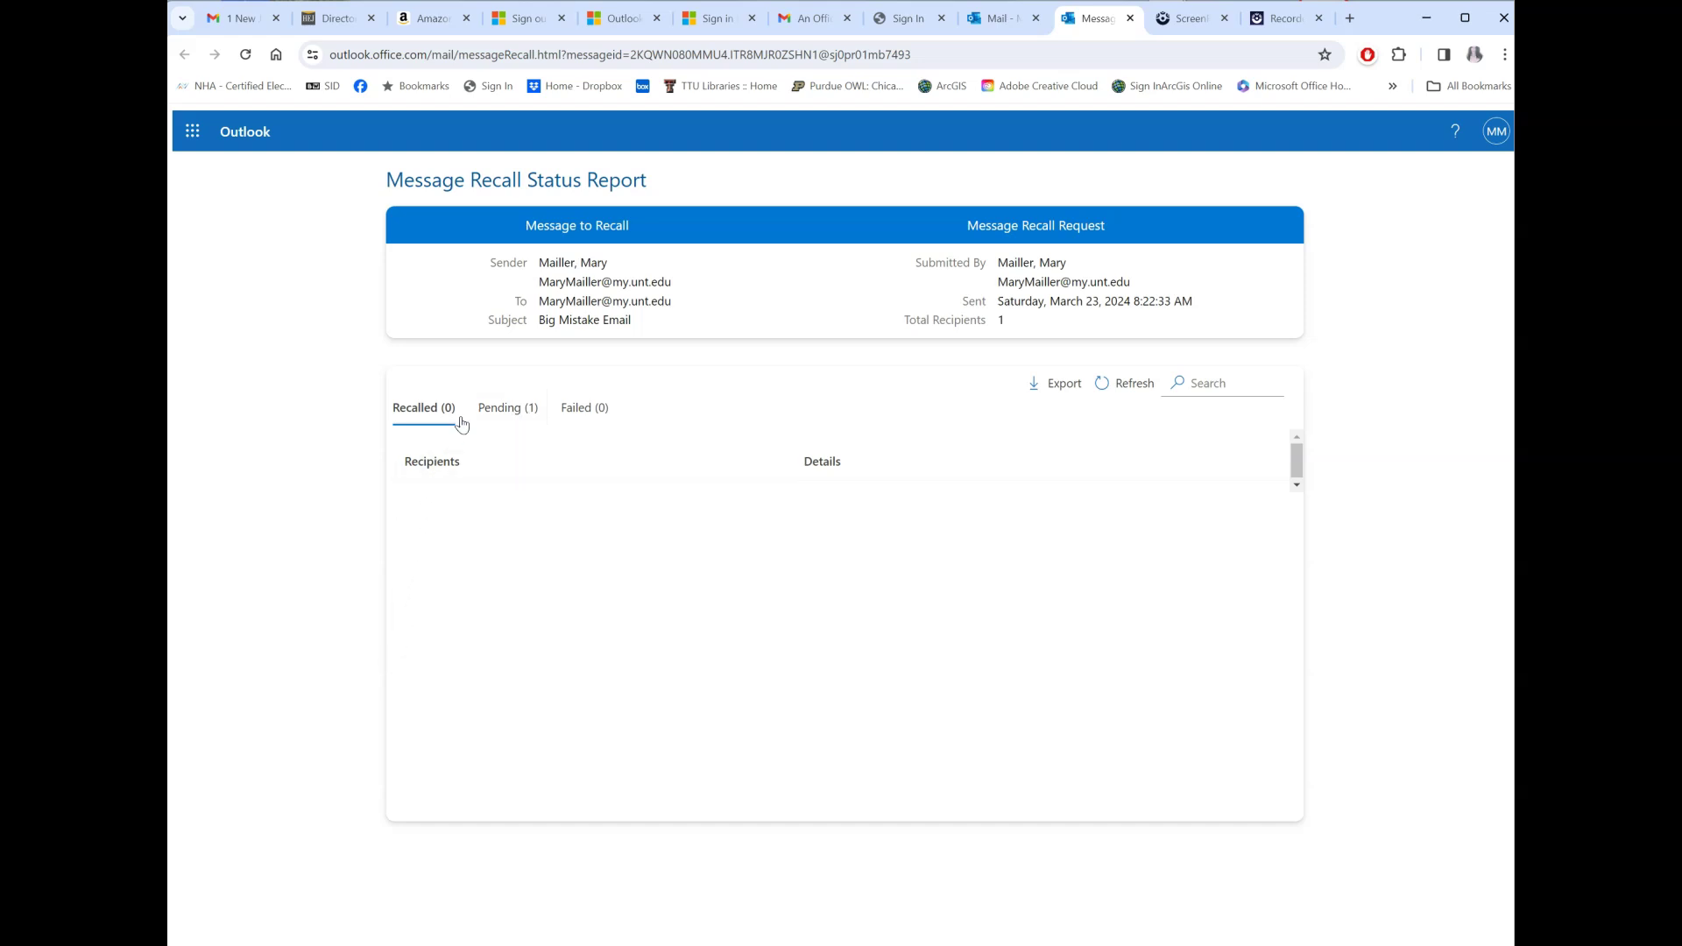
Check the pending recipients in the recall report, refresh it, review the recalled recipients, and close the report
click(496, 414)
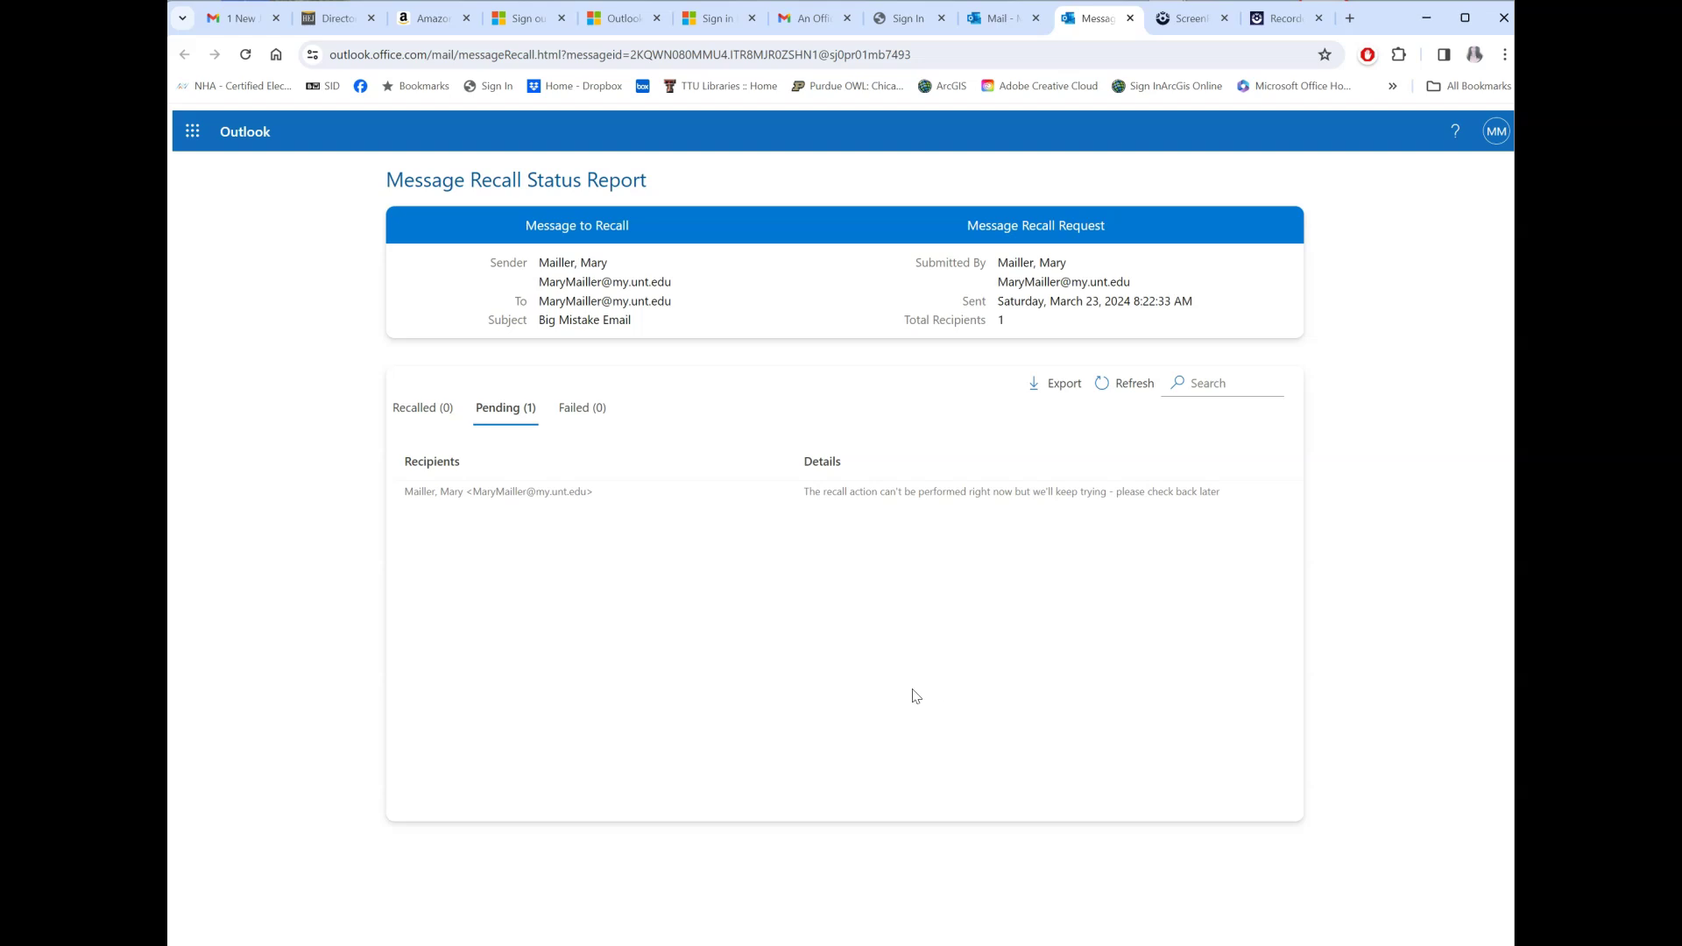
click(1122, 399)
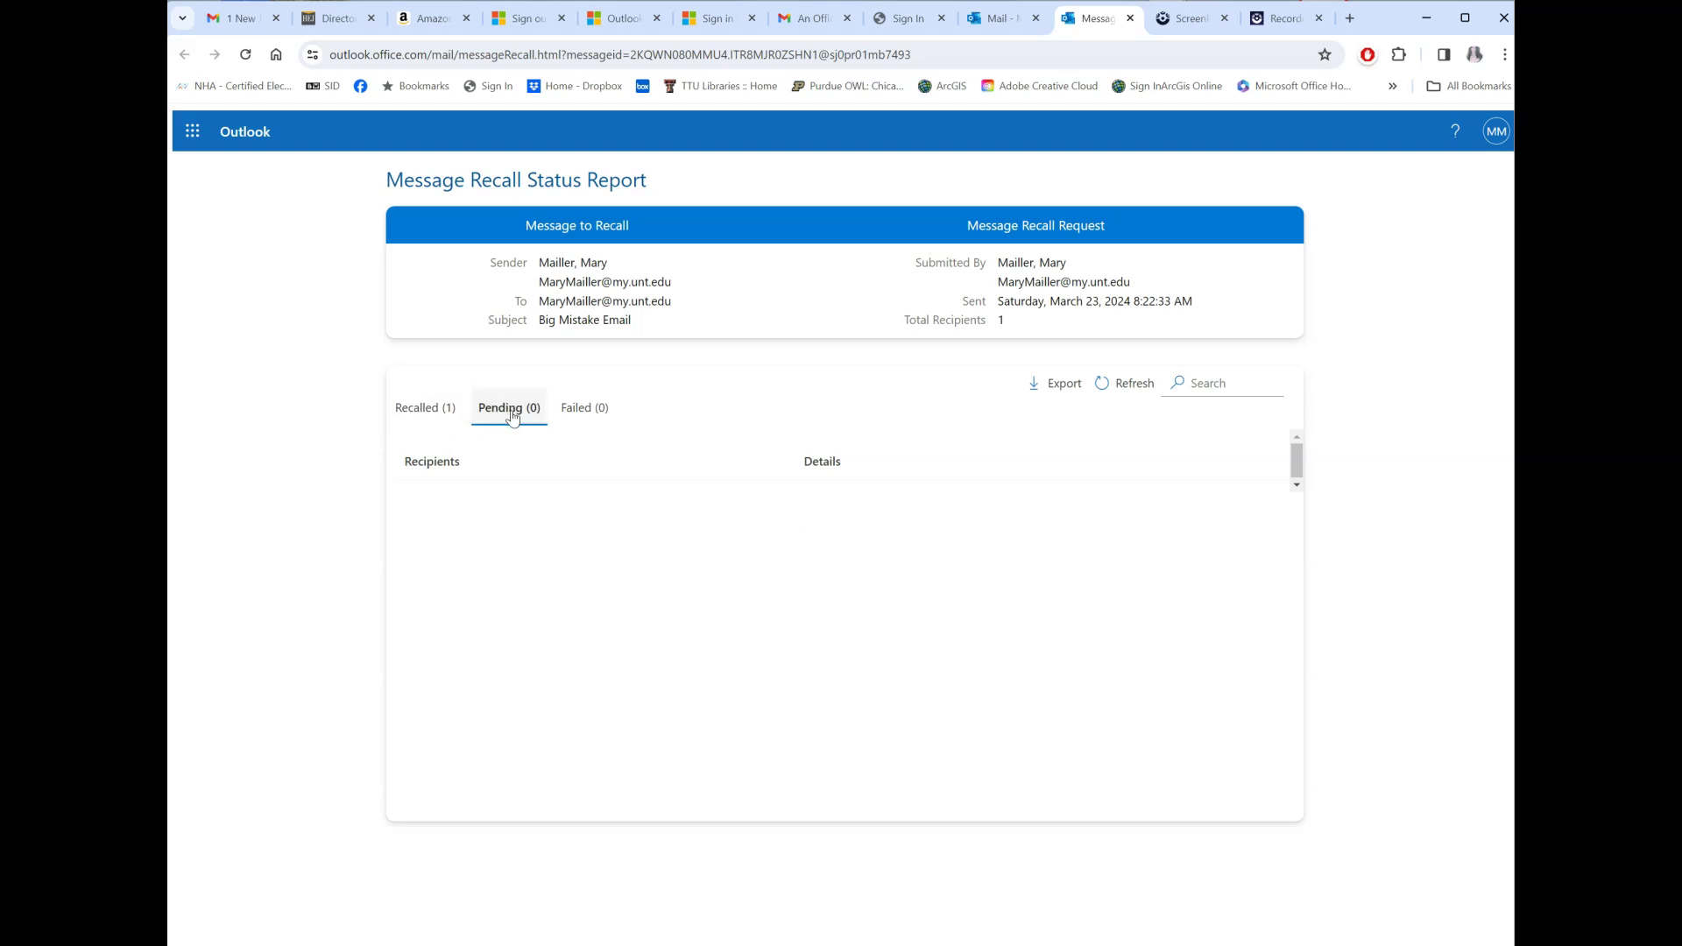
click(422, 422)
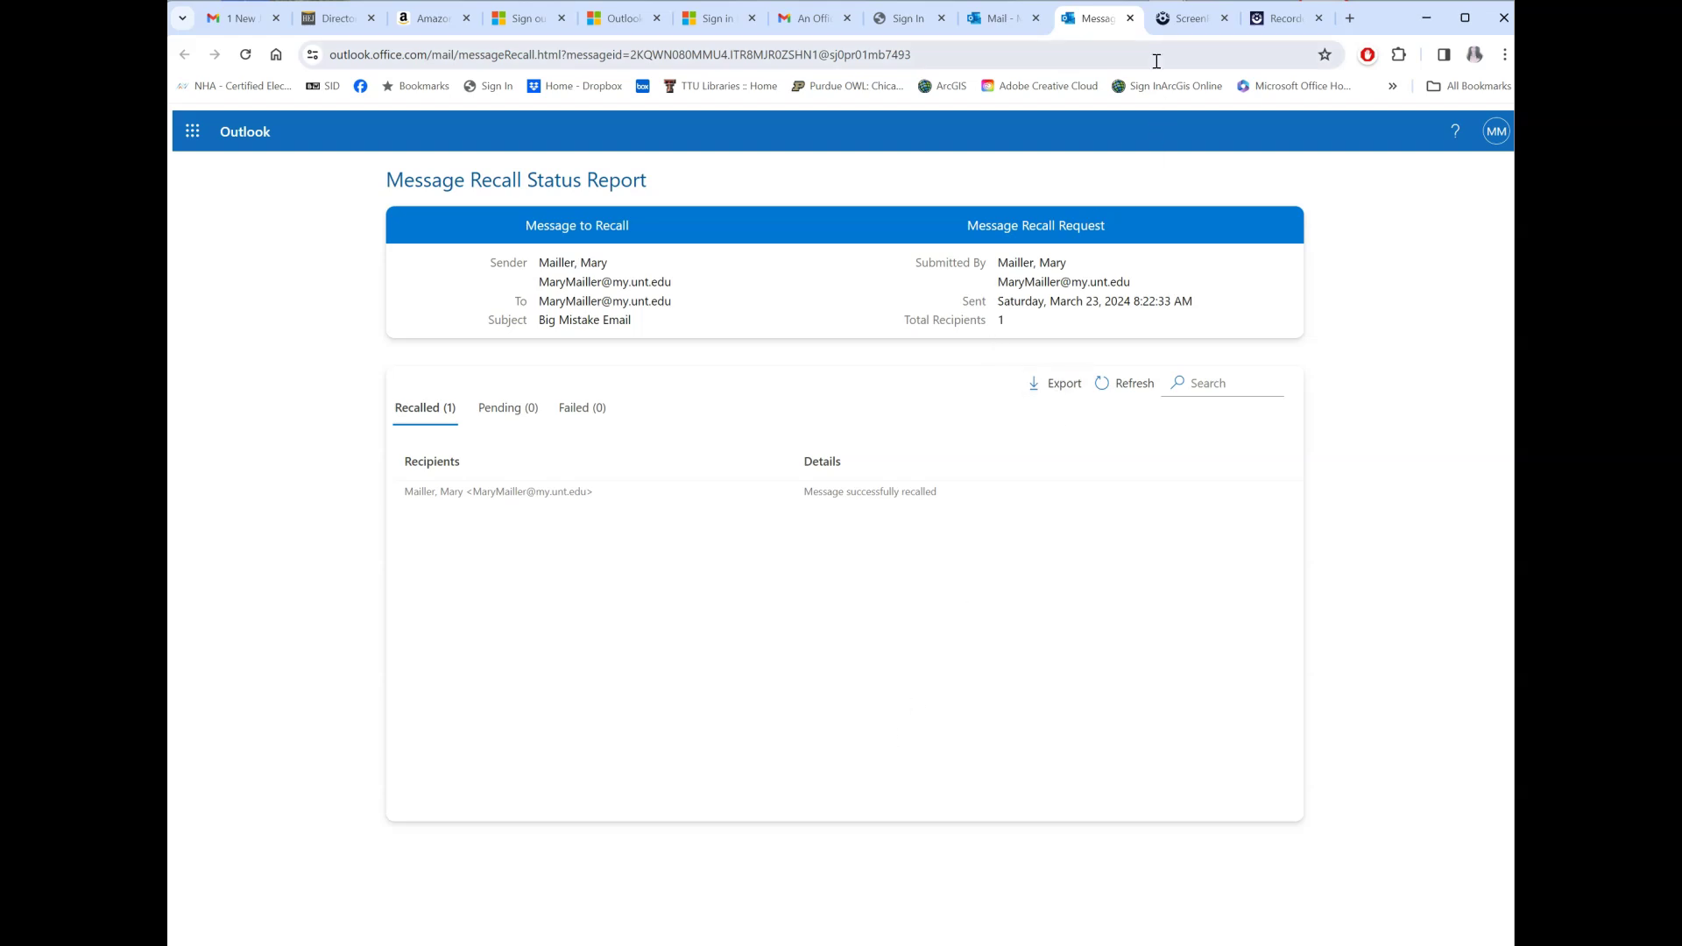
click(1130, 19)
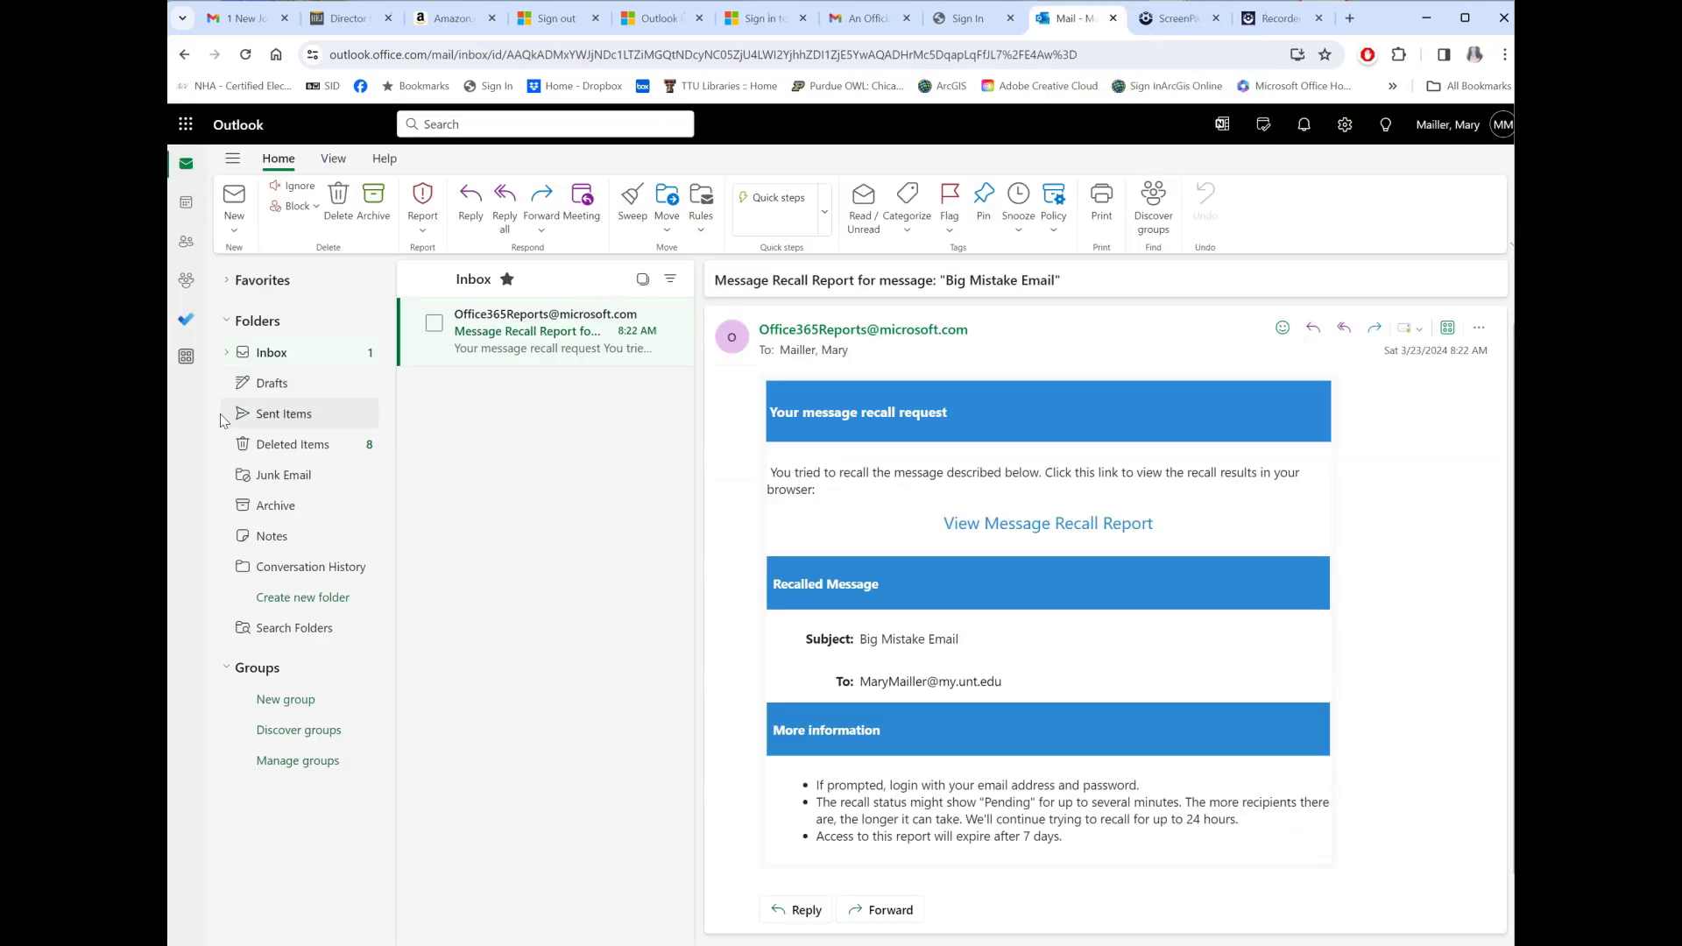
Start forwarding the recalled "Big Mistake Email" from Sent Items
click(285, 420)
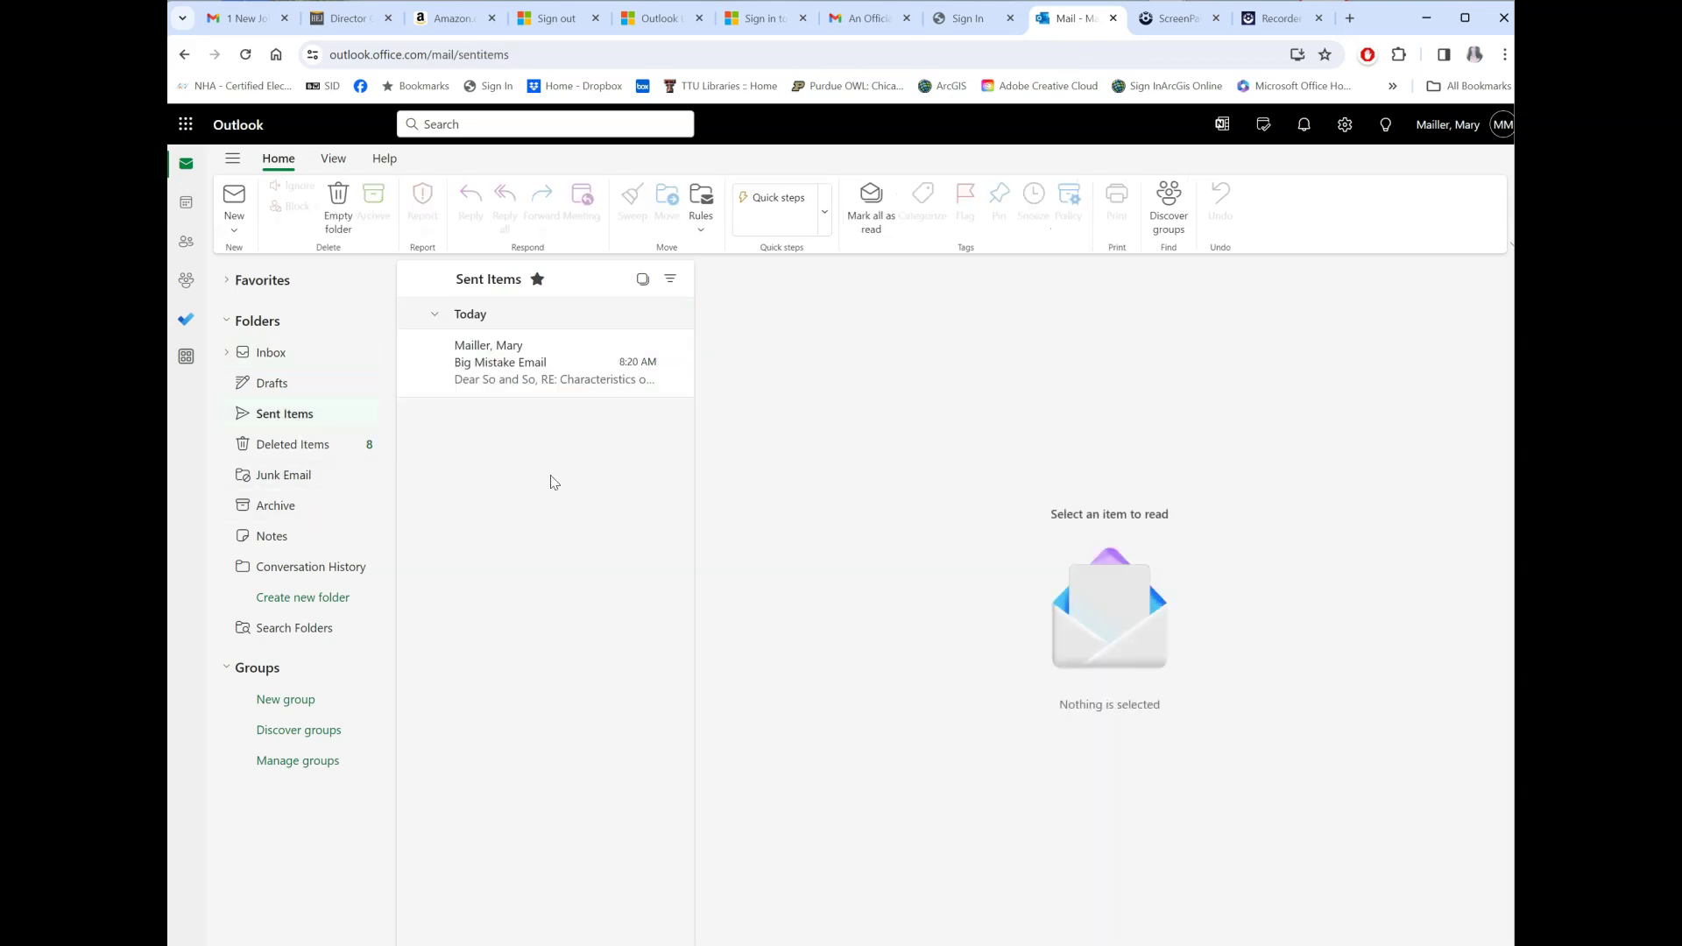
click(515, 357)
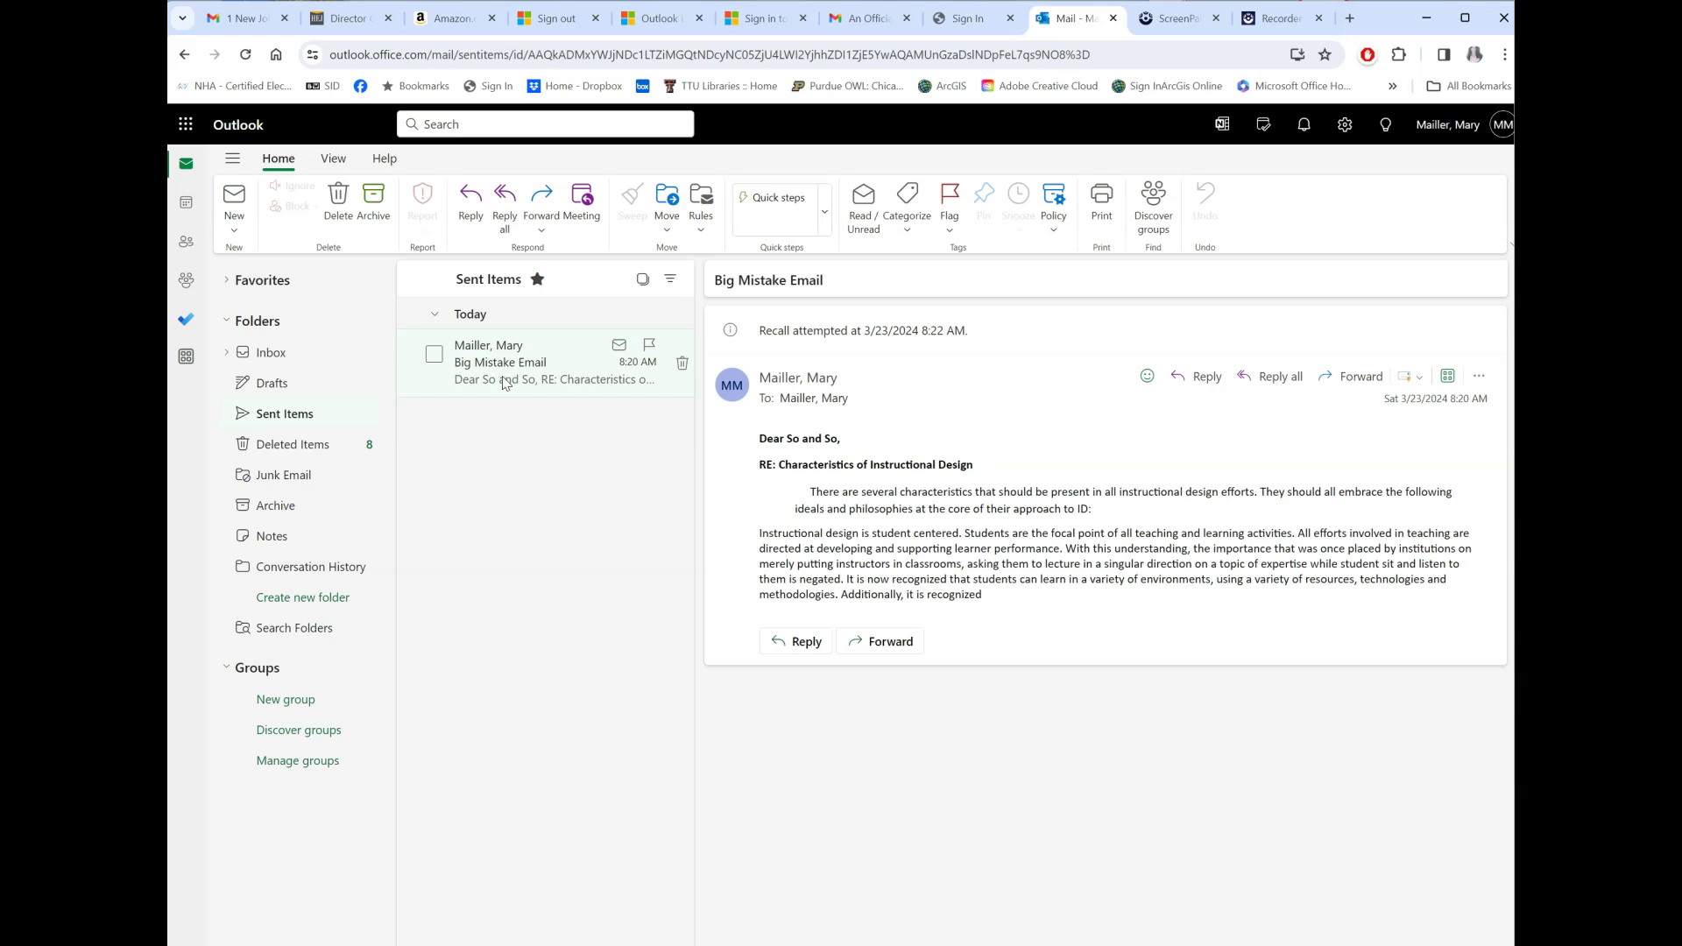
click(1346, 375)
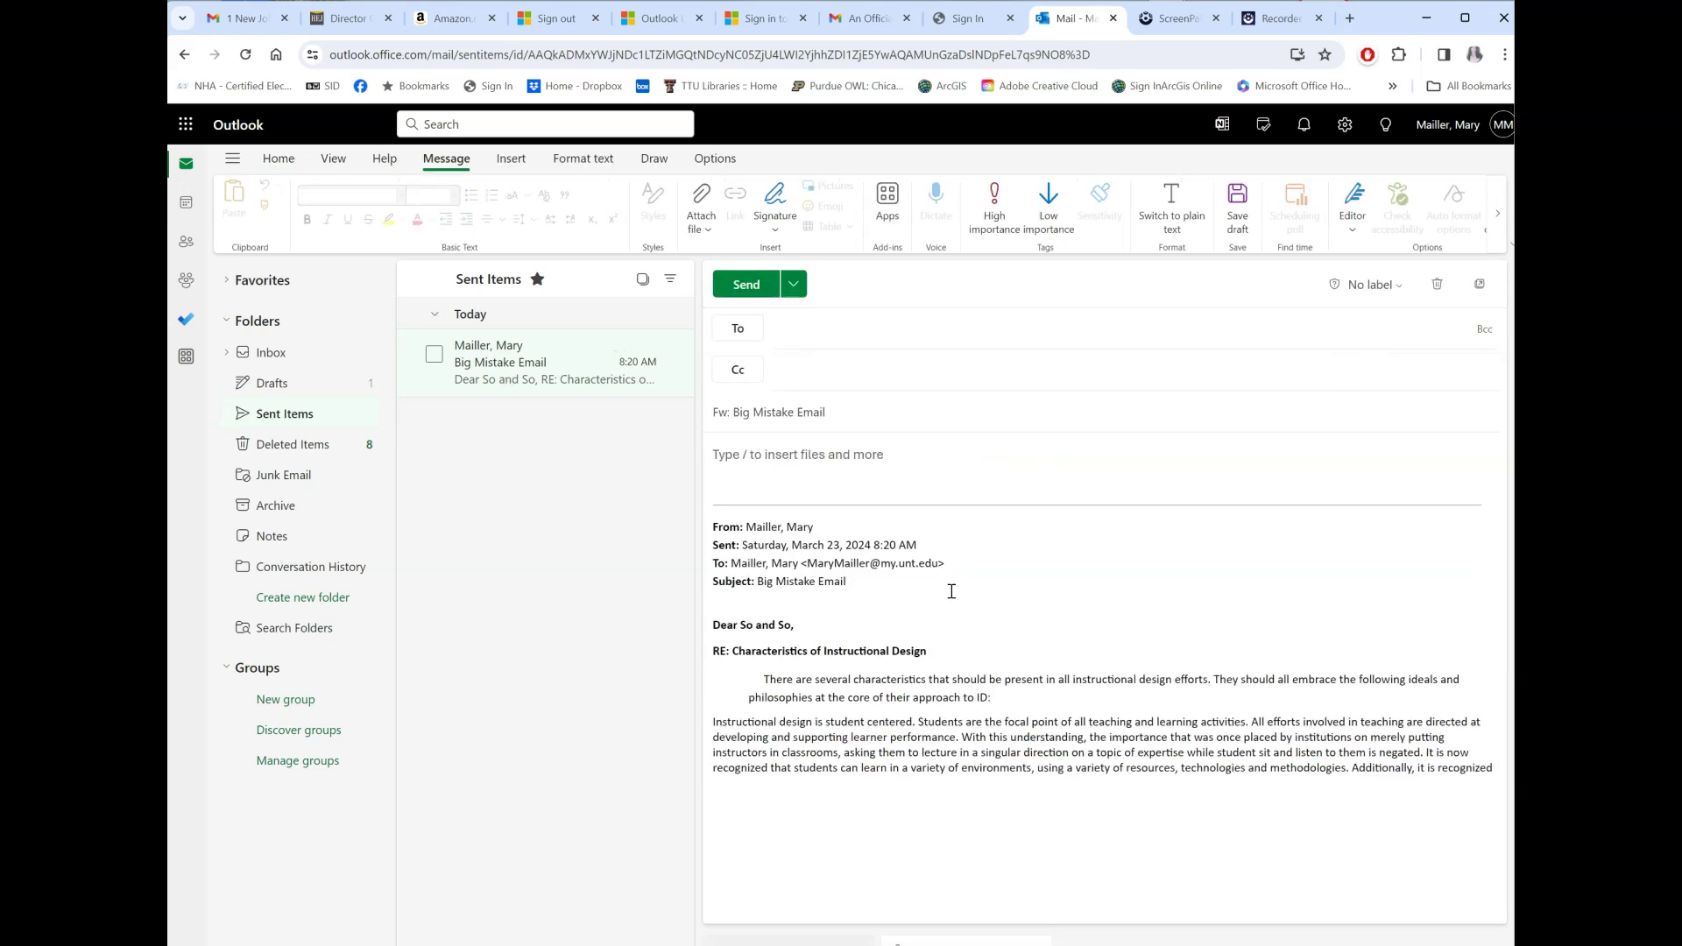
Remove the original message header and the blank lines above "Dear So and So," from the forwarded draft
click(720, 453)
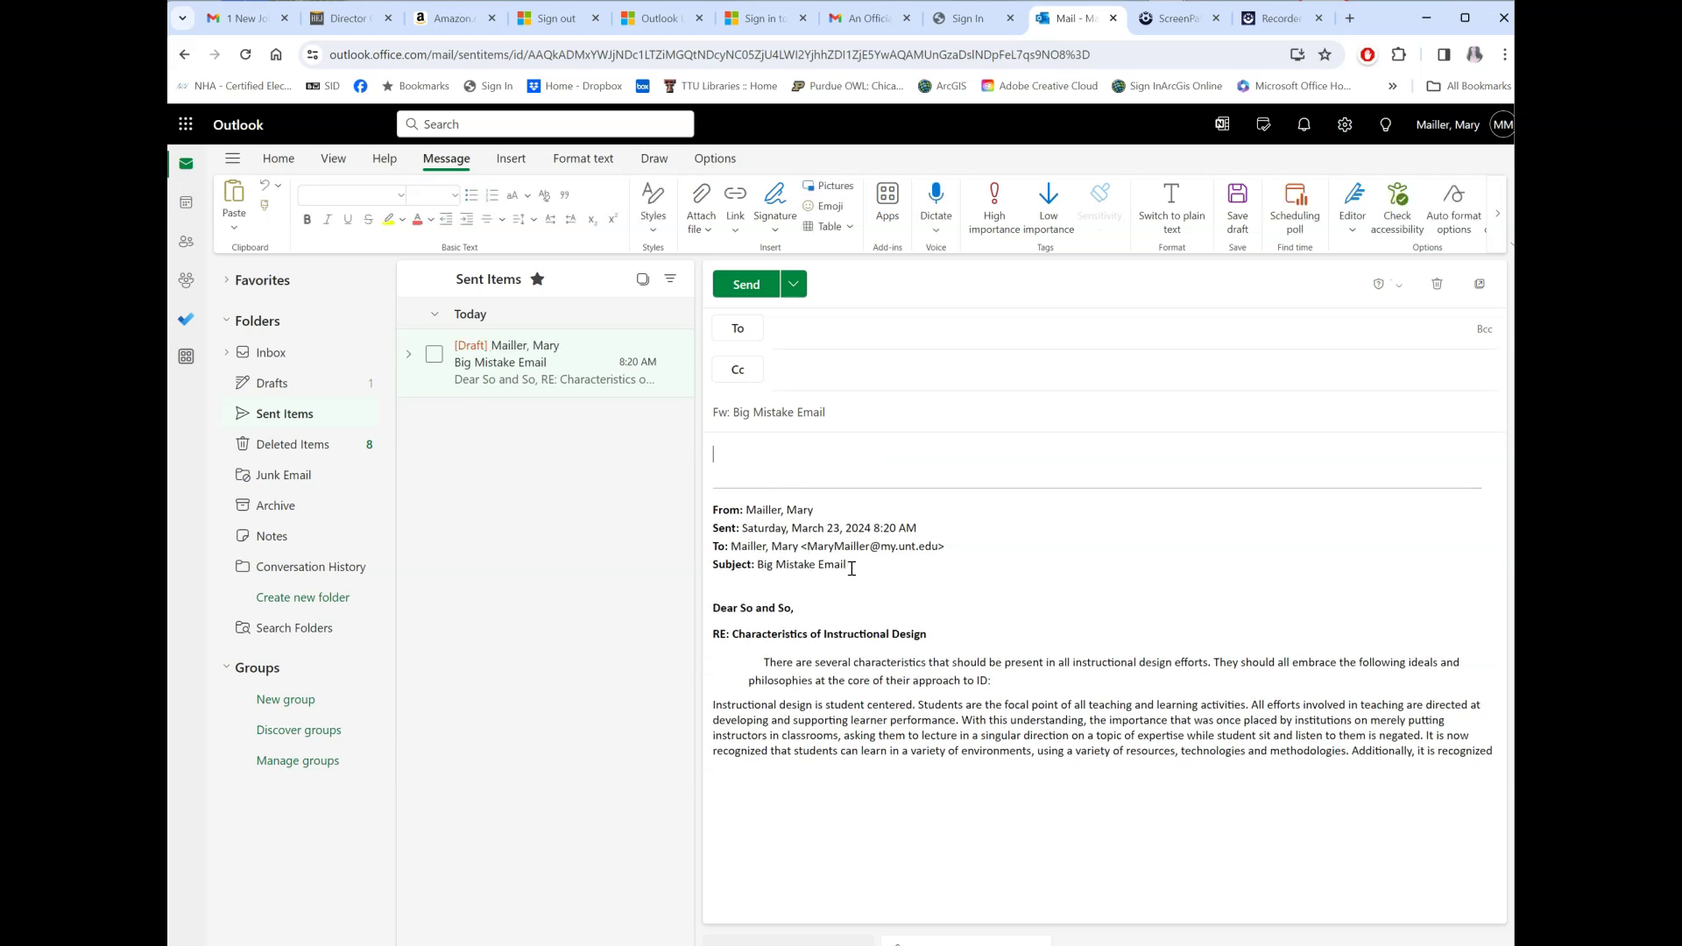
drag(864, 570, 714, 456)
key(BackSpace)
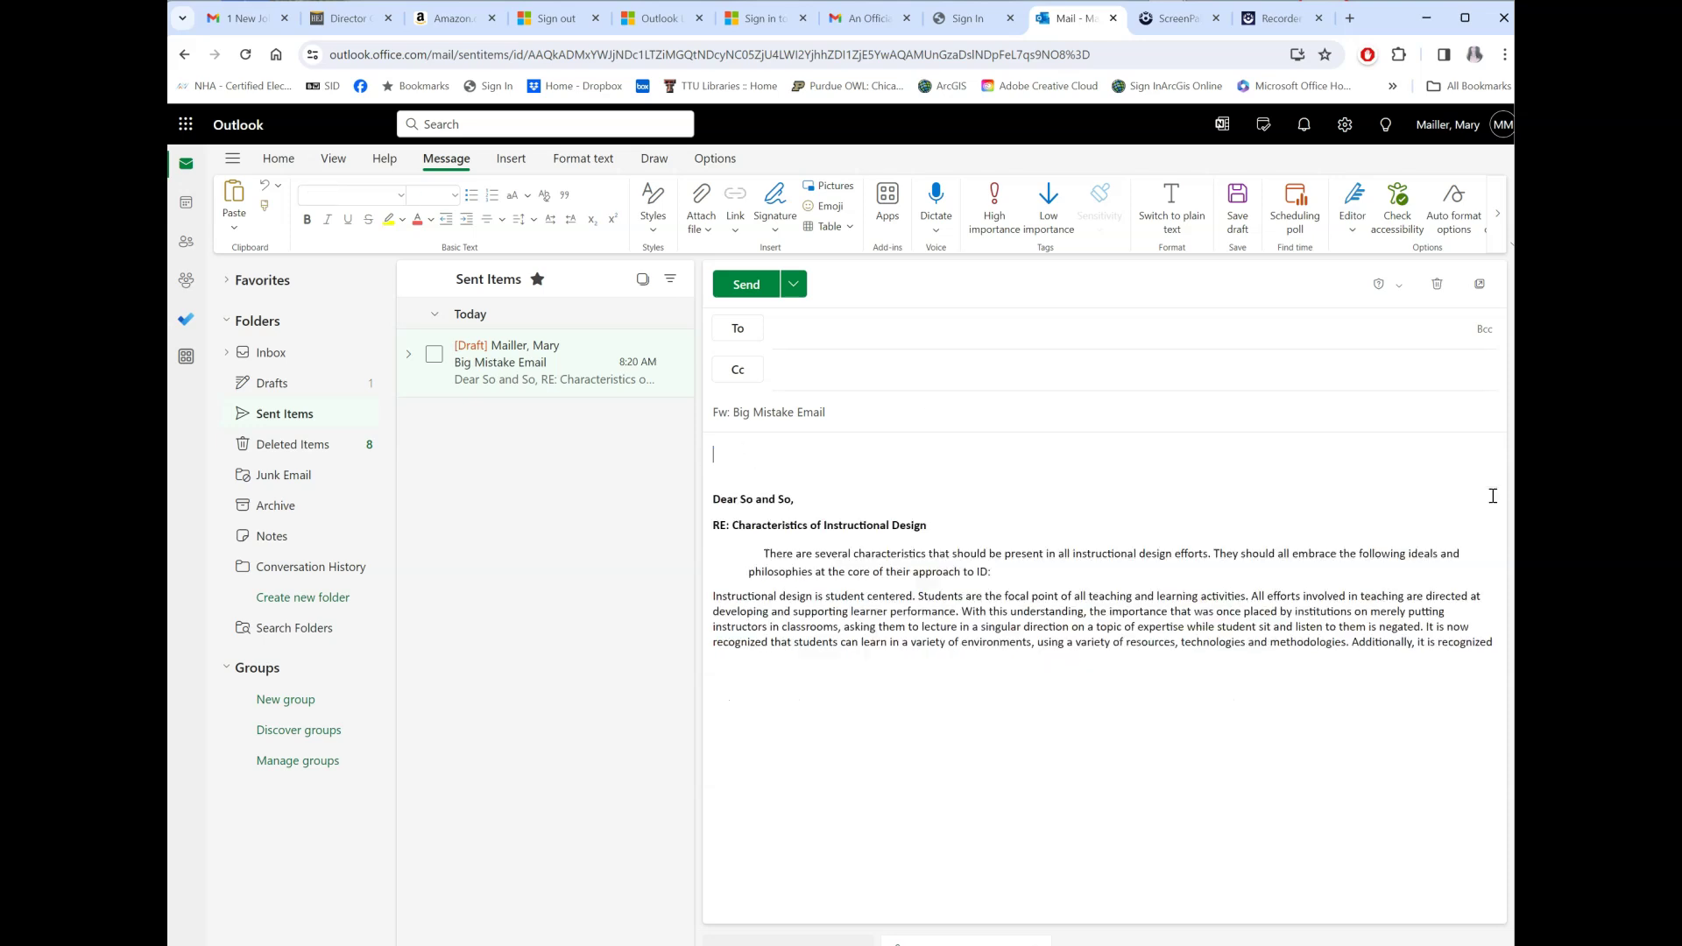
key(Delete)
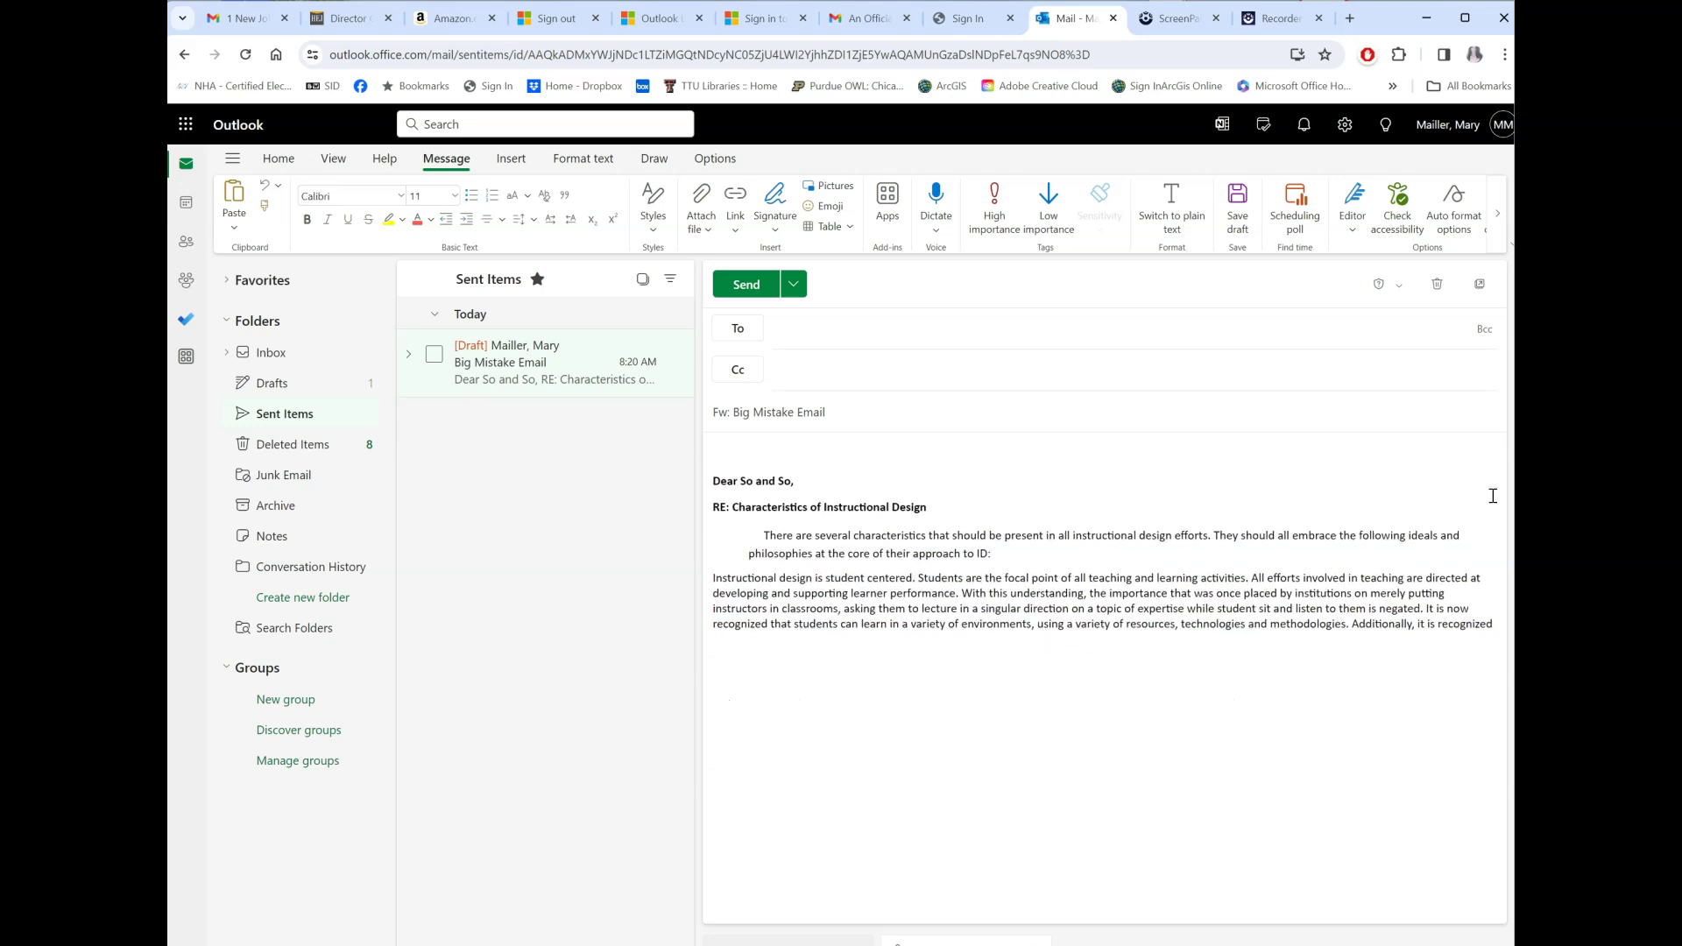
key(Delete)
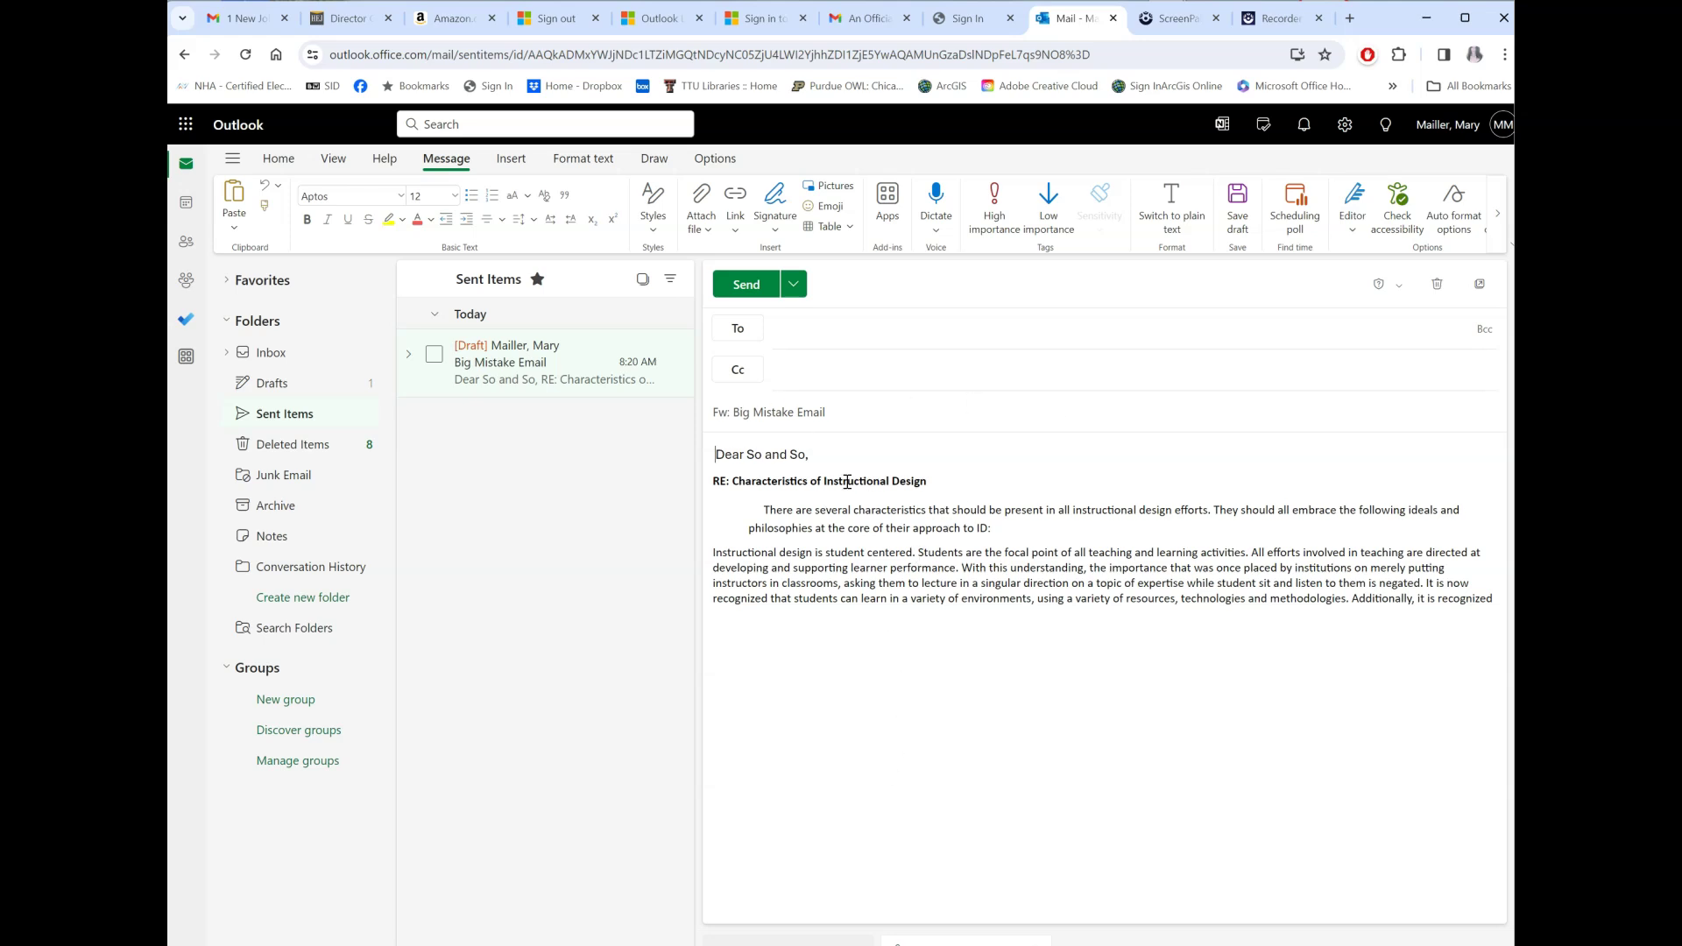
Replace "Instructional Design" in the draft's RE line so it reads "RE: Characteristics of Poorly Designed Course Materials"
drag(946, 478, 829, 486)
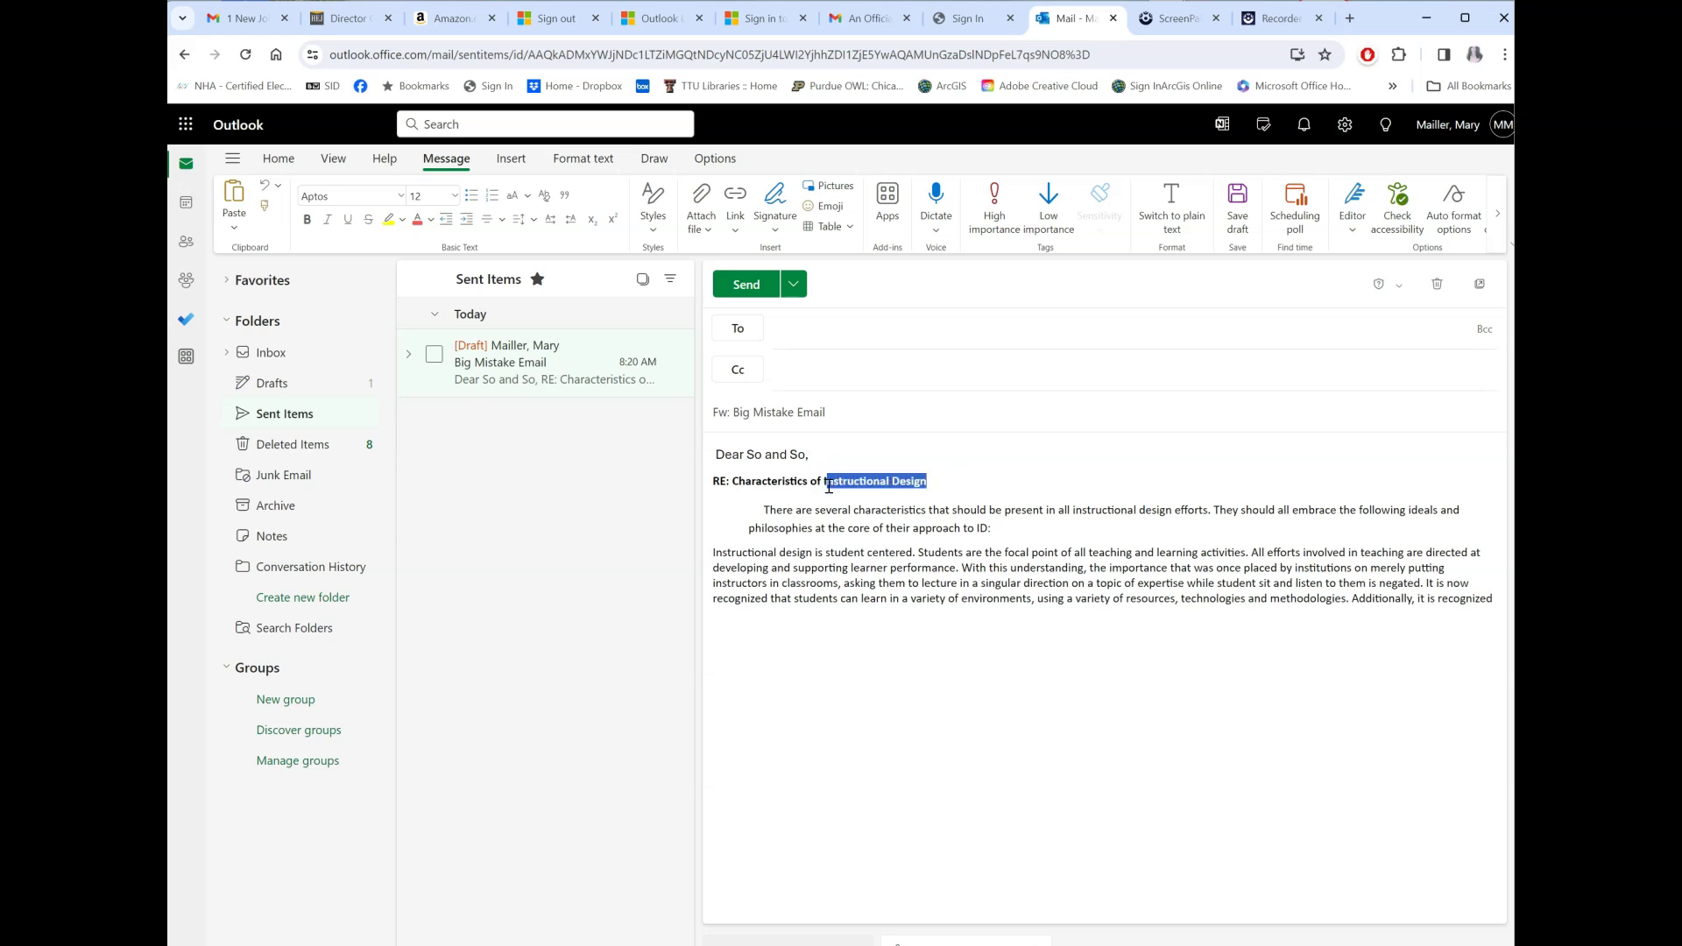
key(BackSpace)
key(BackSpace)
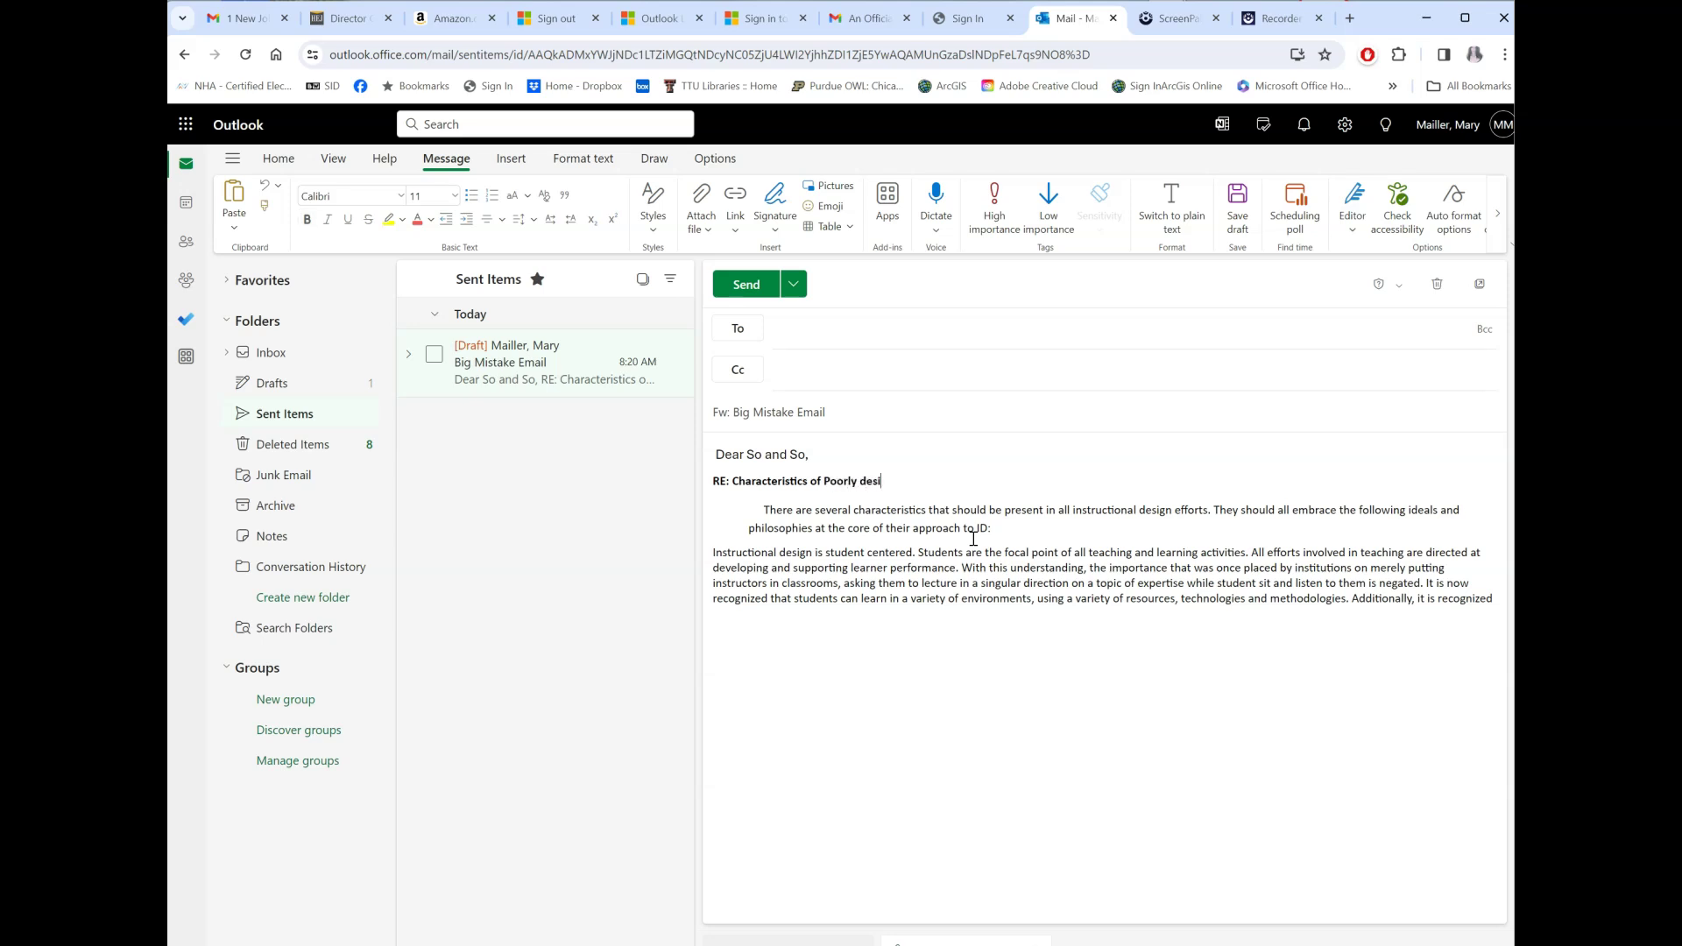
key(BackSpace)
key(BackSpace)
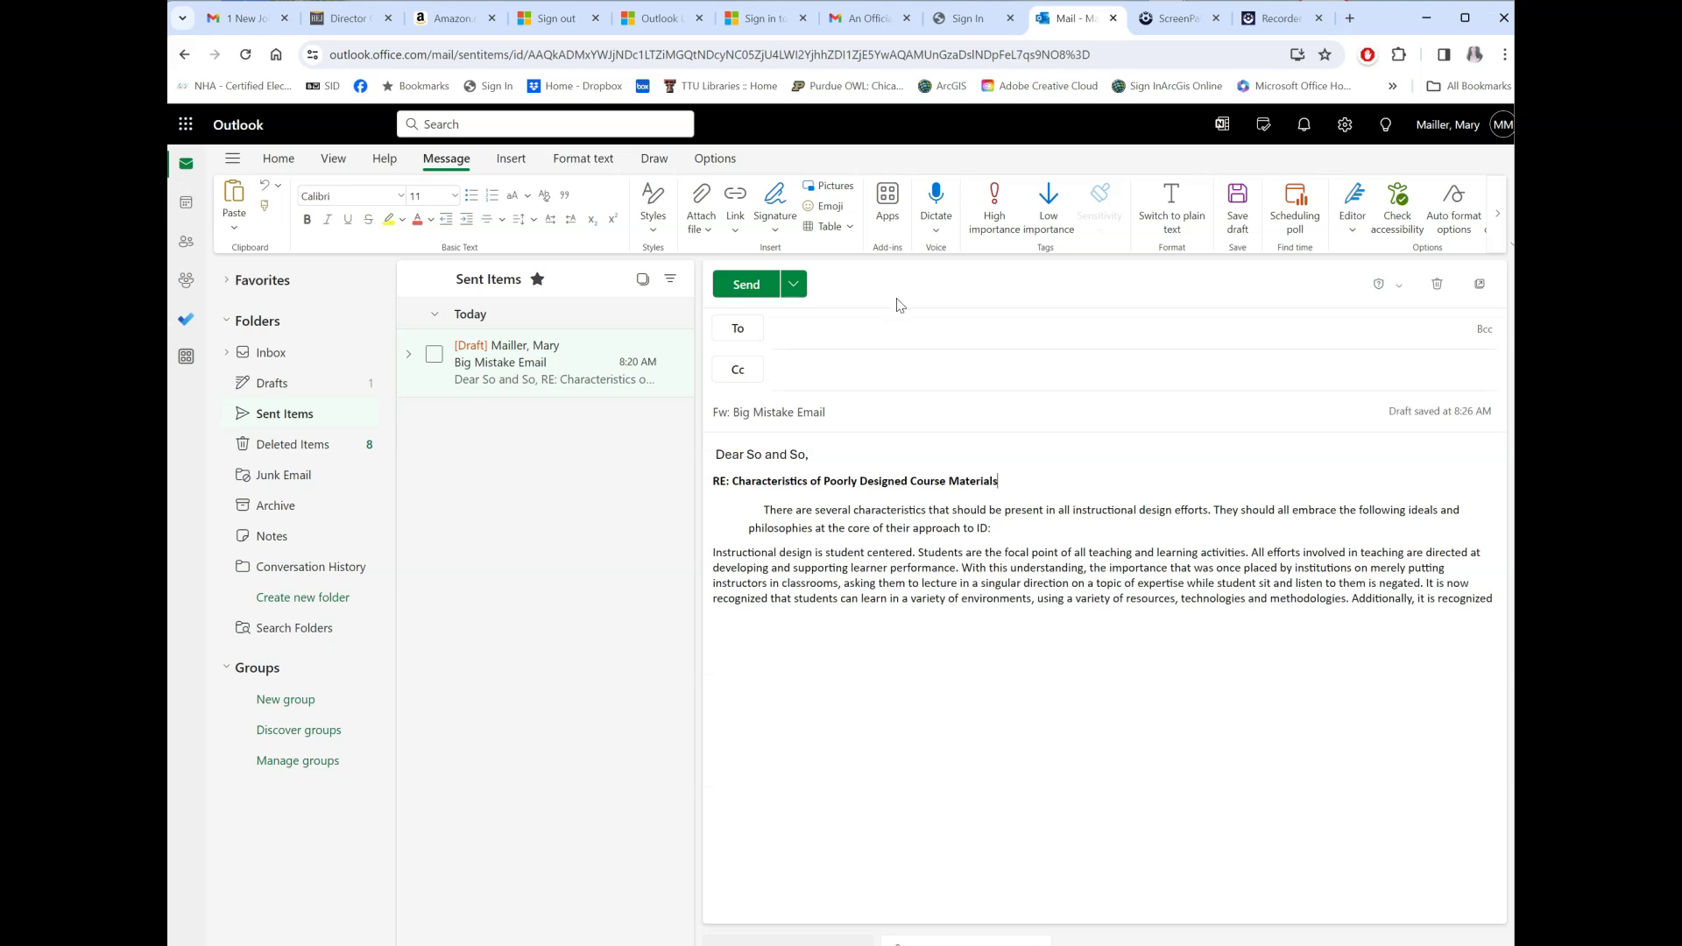
Address the corrected forward to the sender's own my.unt.edu account from the suggested contacts and send it
click(888, 325)
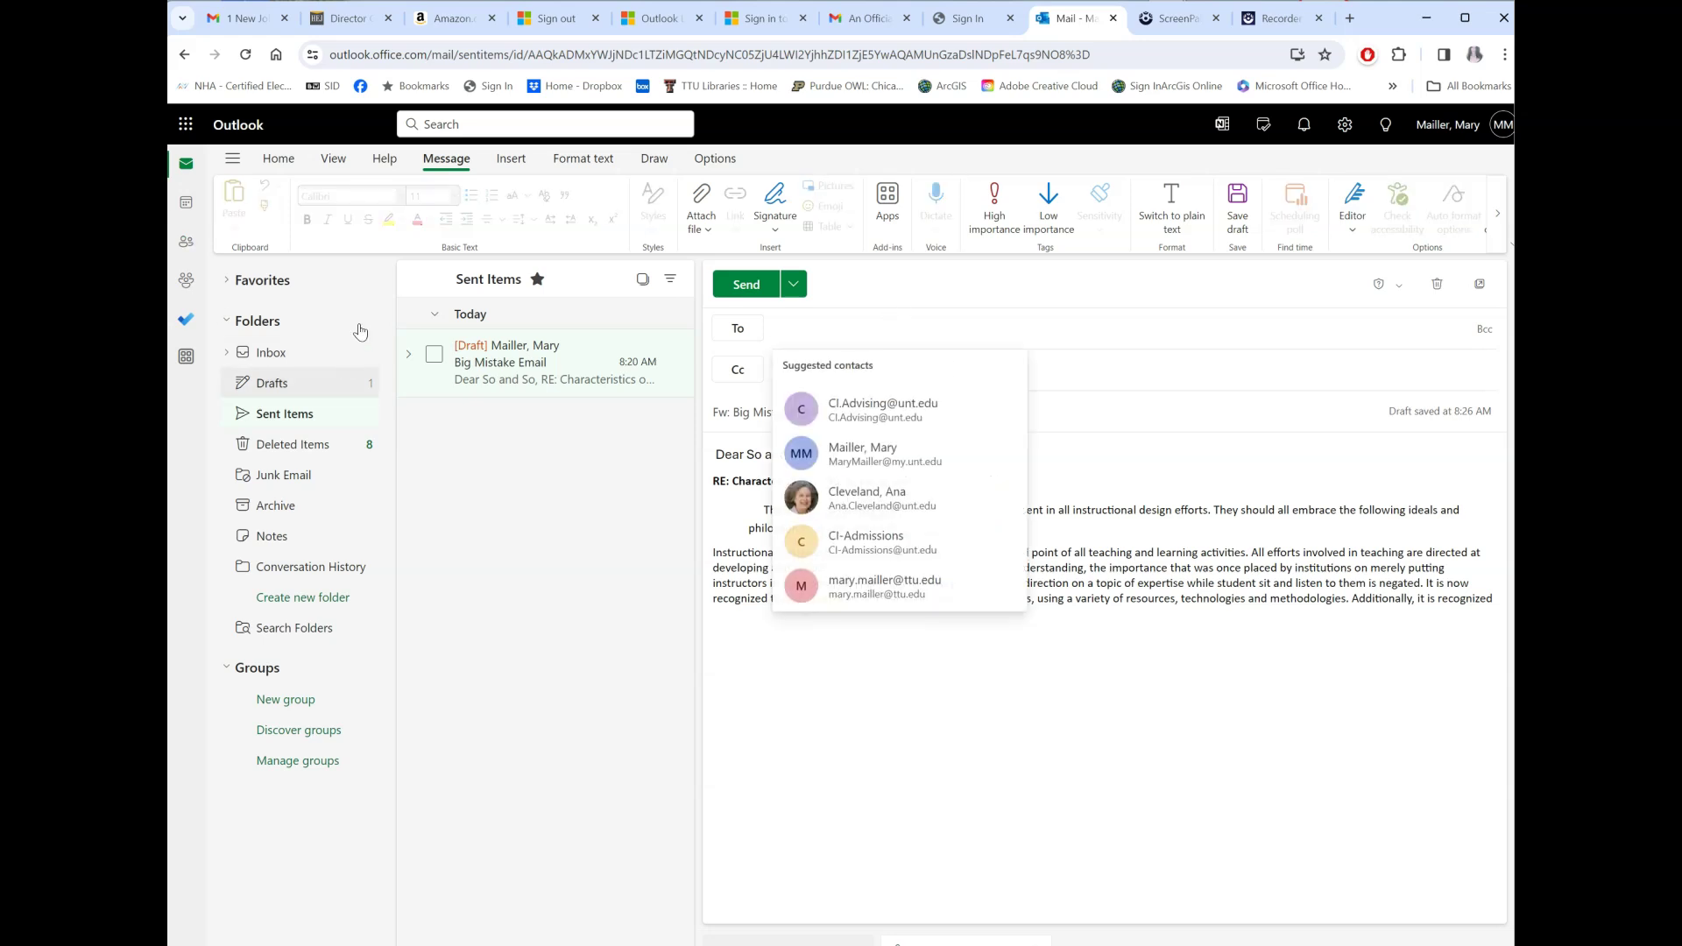
click(1006, 452)
click(746, 286)
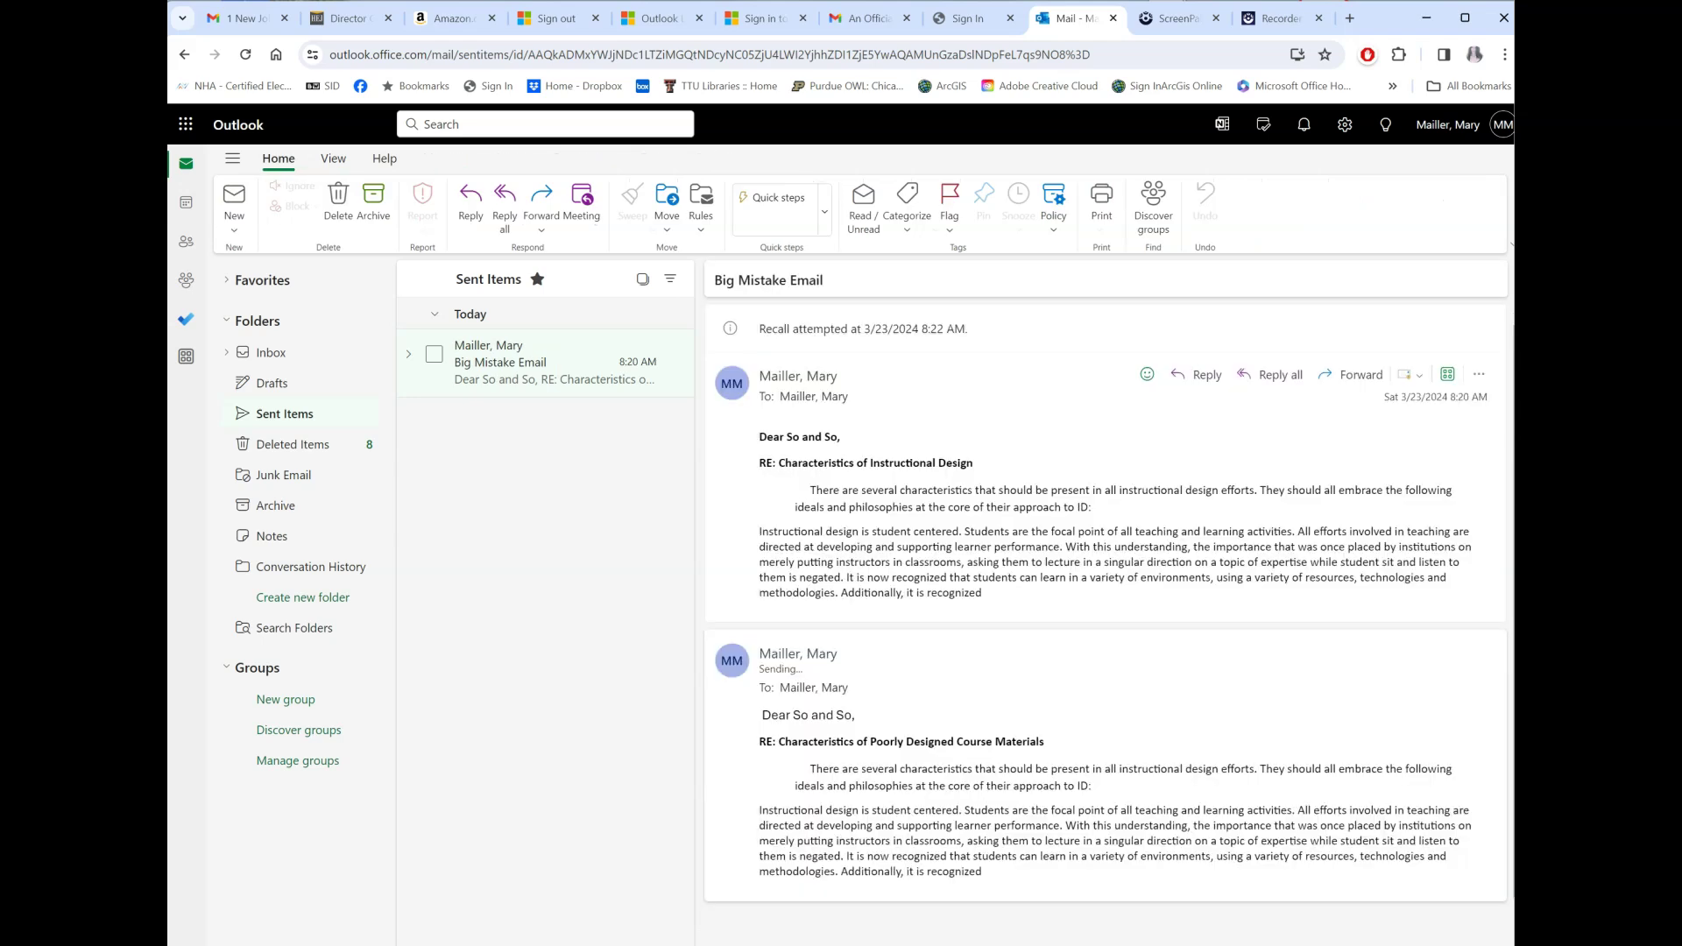
Check the Inbox for the corrected email, and open the "Big Mistake Email" conversation in Sent Items
click(300, 358)
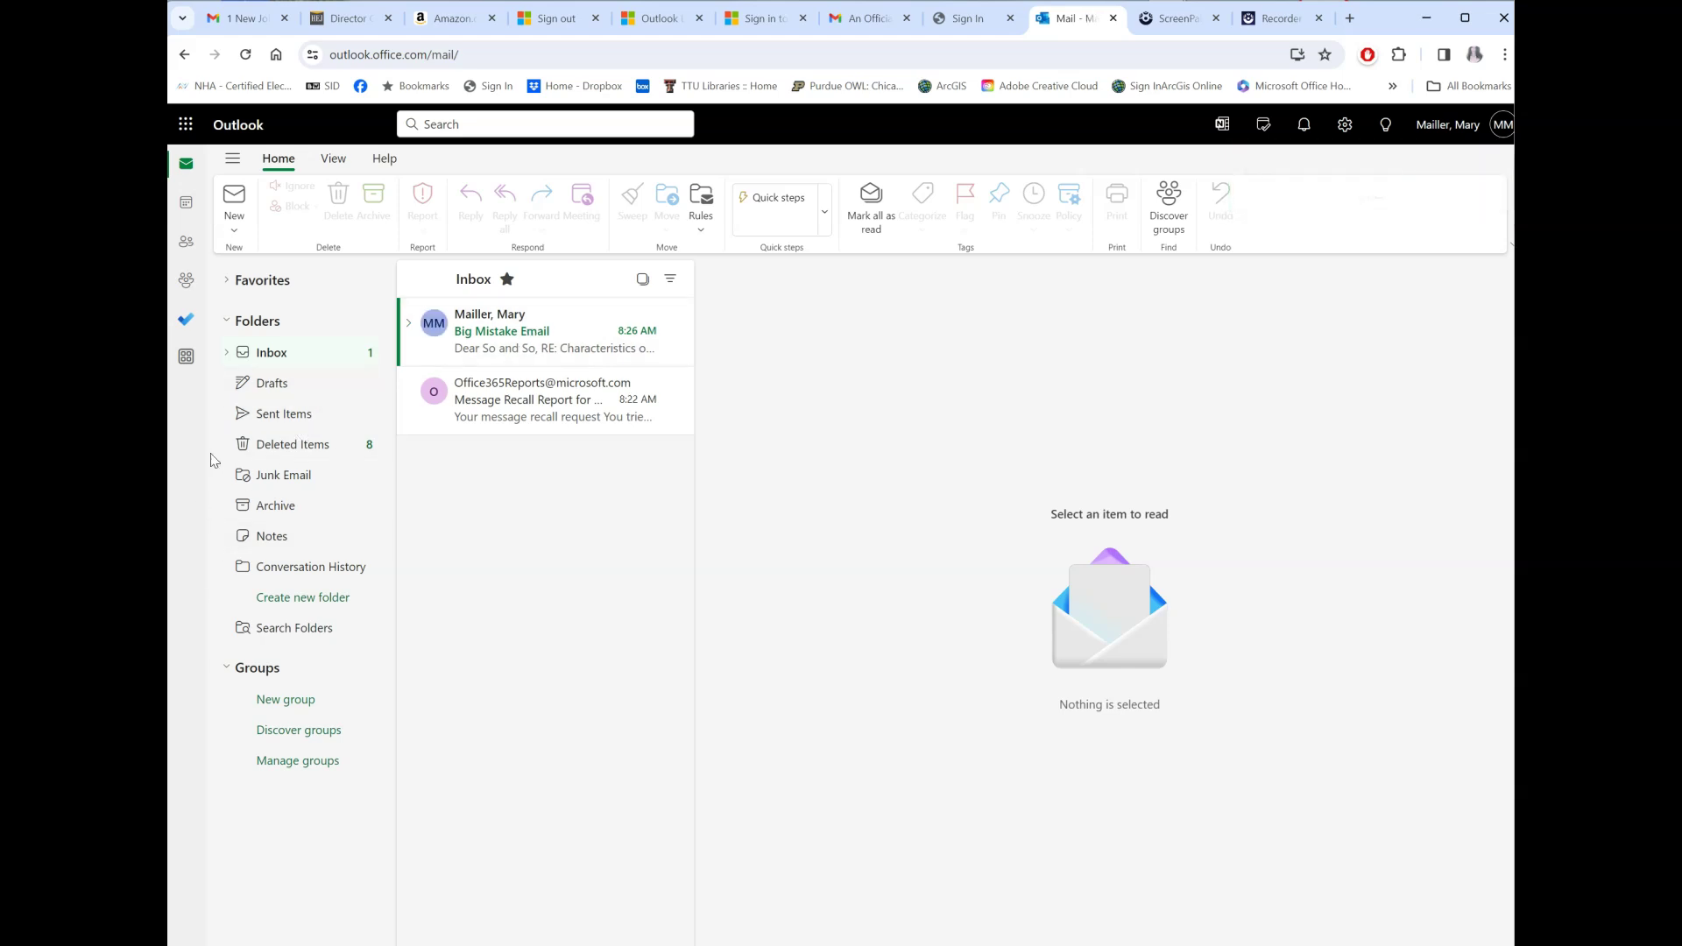
click(286, 424)
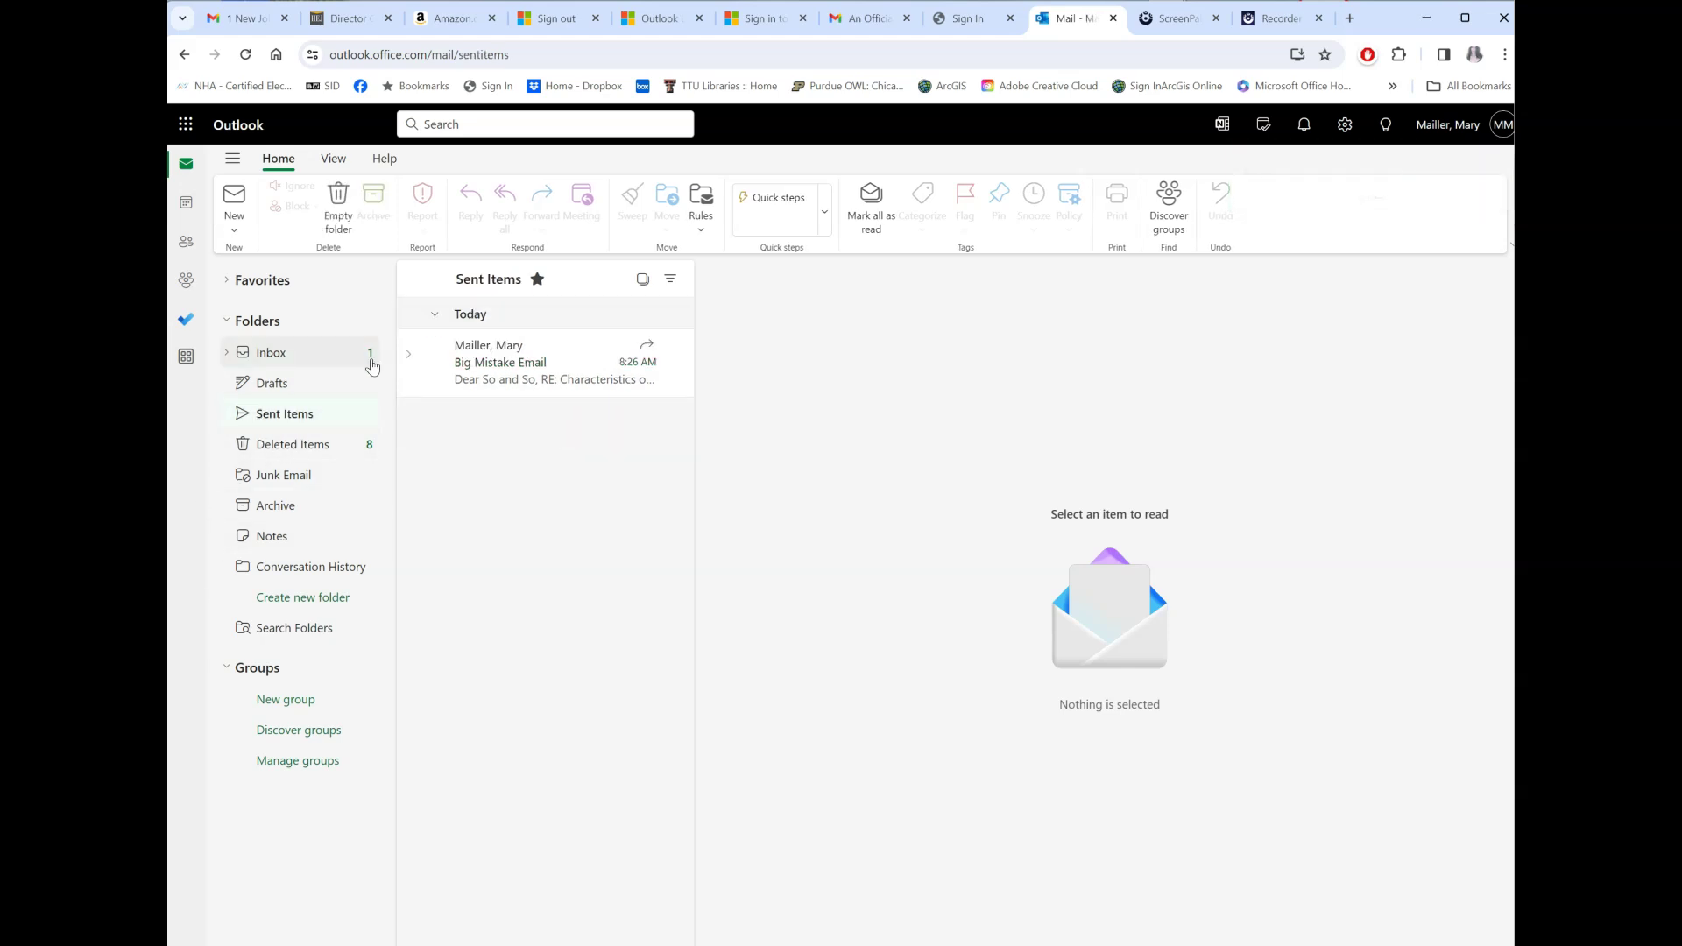
click(465, 368)
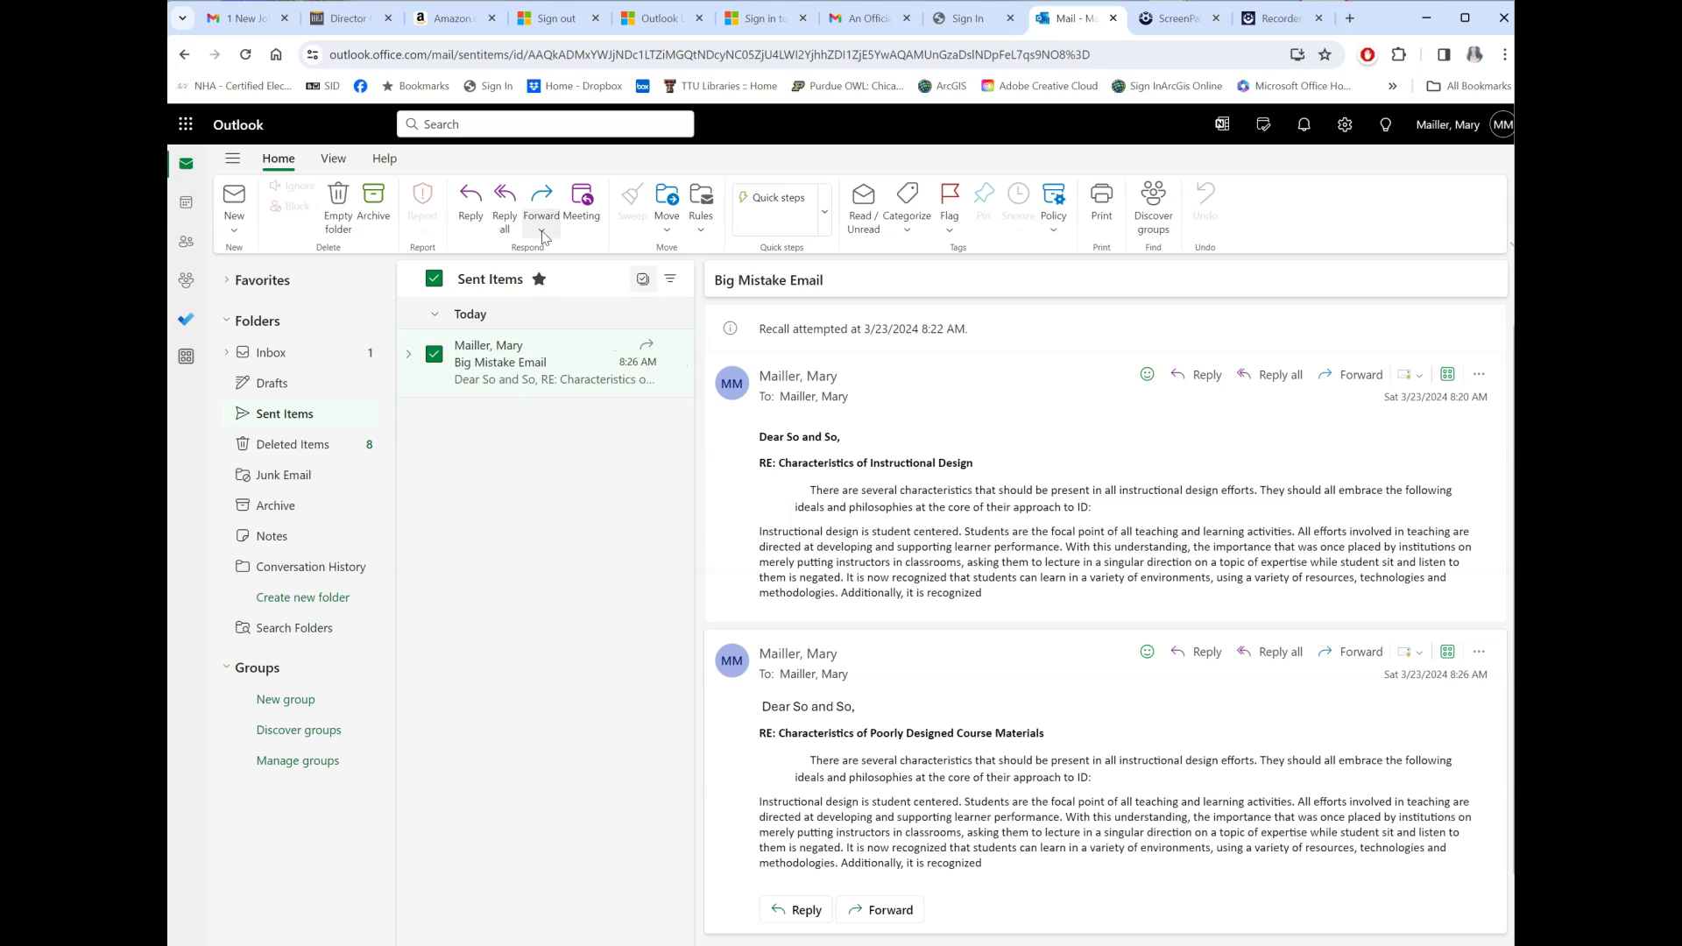
Search Help for "how do i recall an email" and open the article "Recall or replace an email message that you sent in Outlook"
click(390, 162)
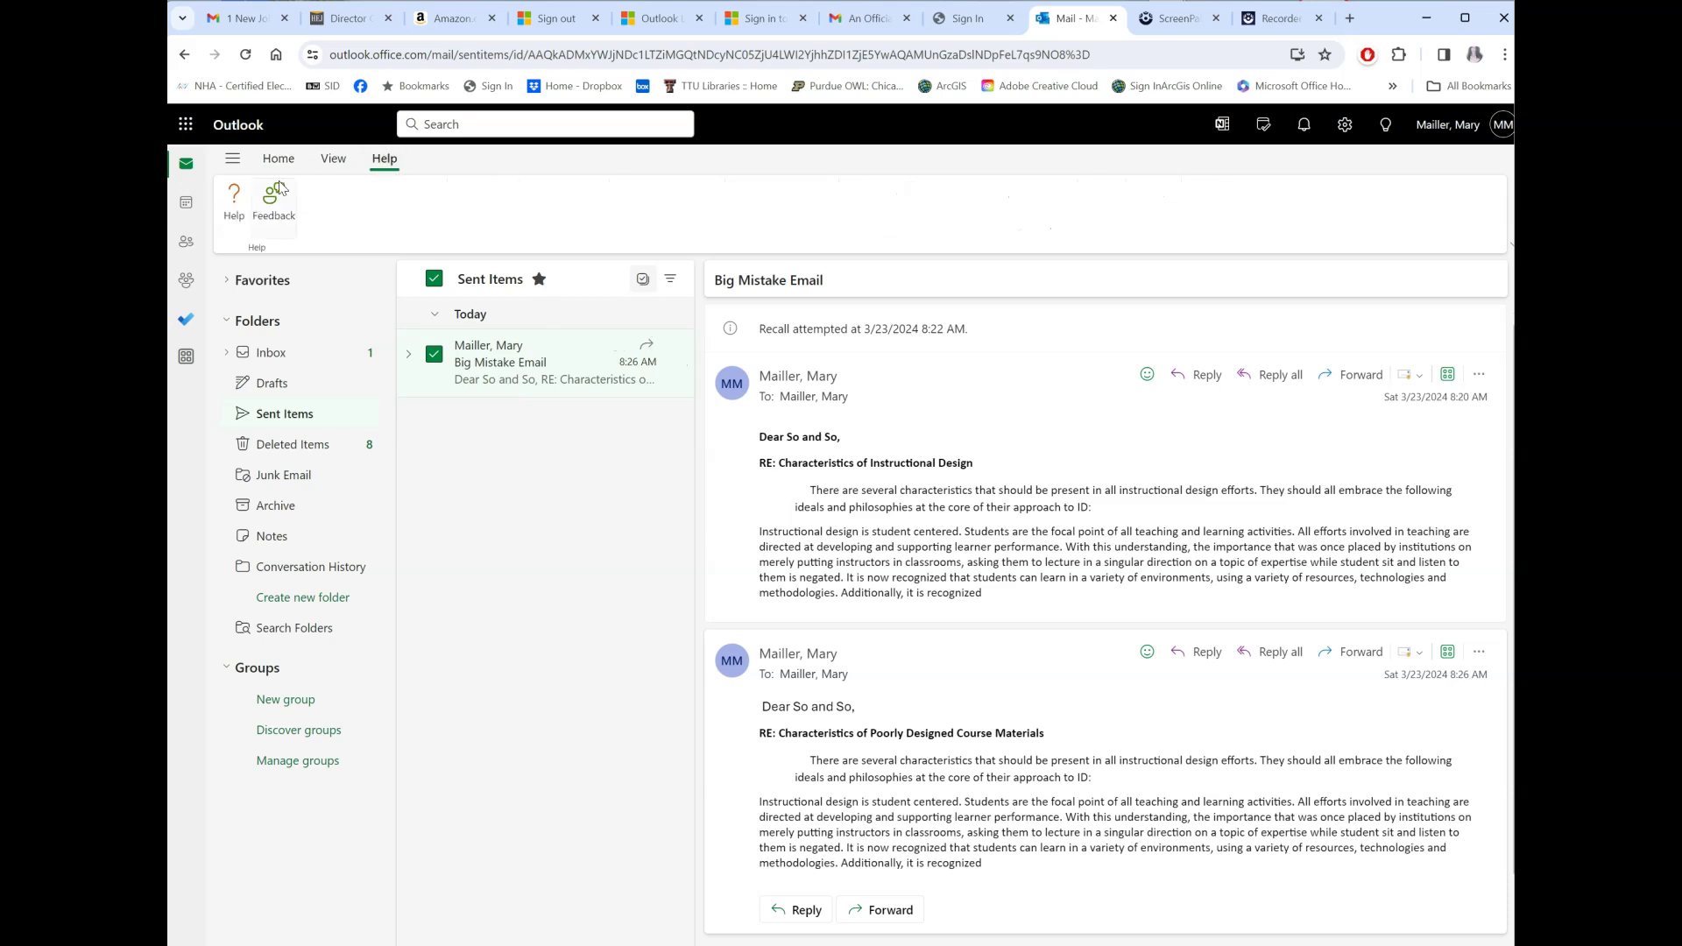
click(238, 200)
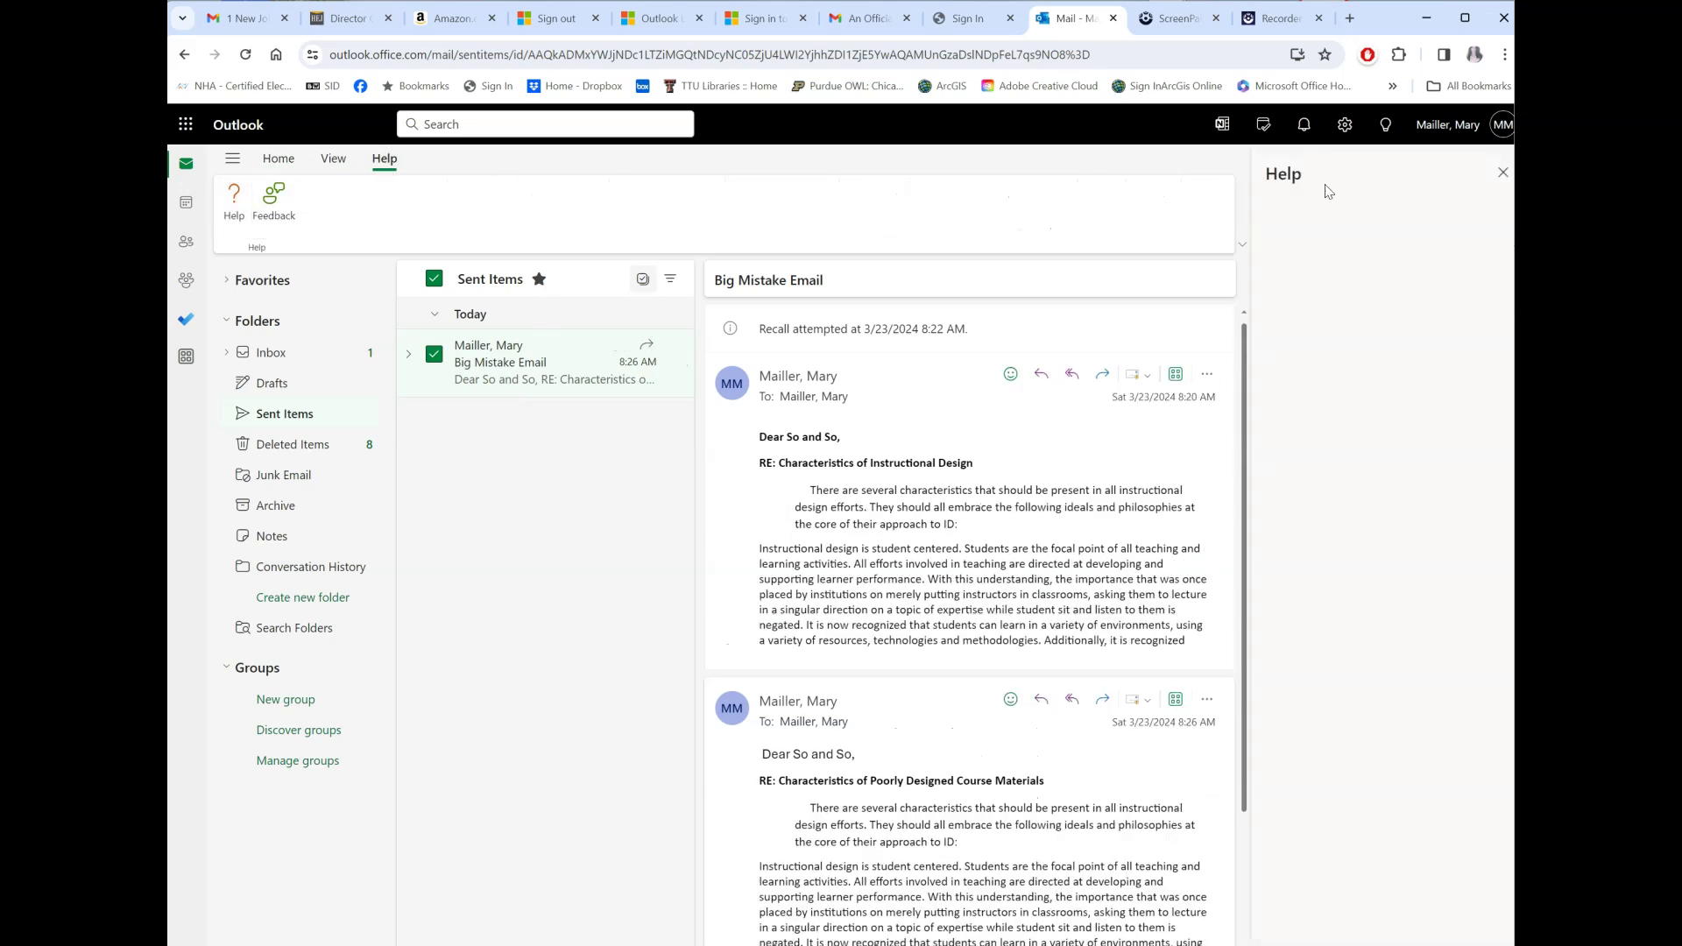
click(1393, 219)
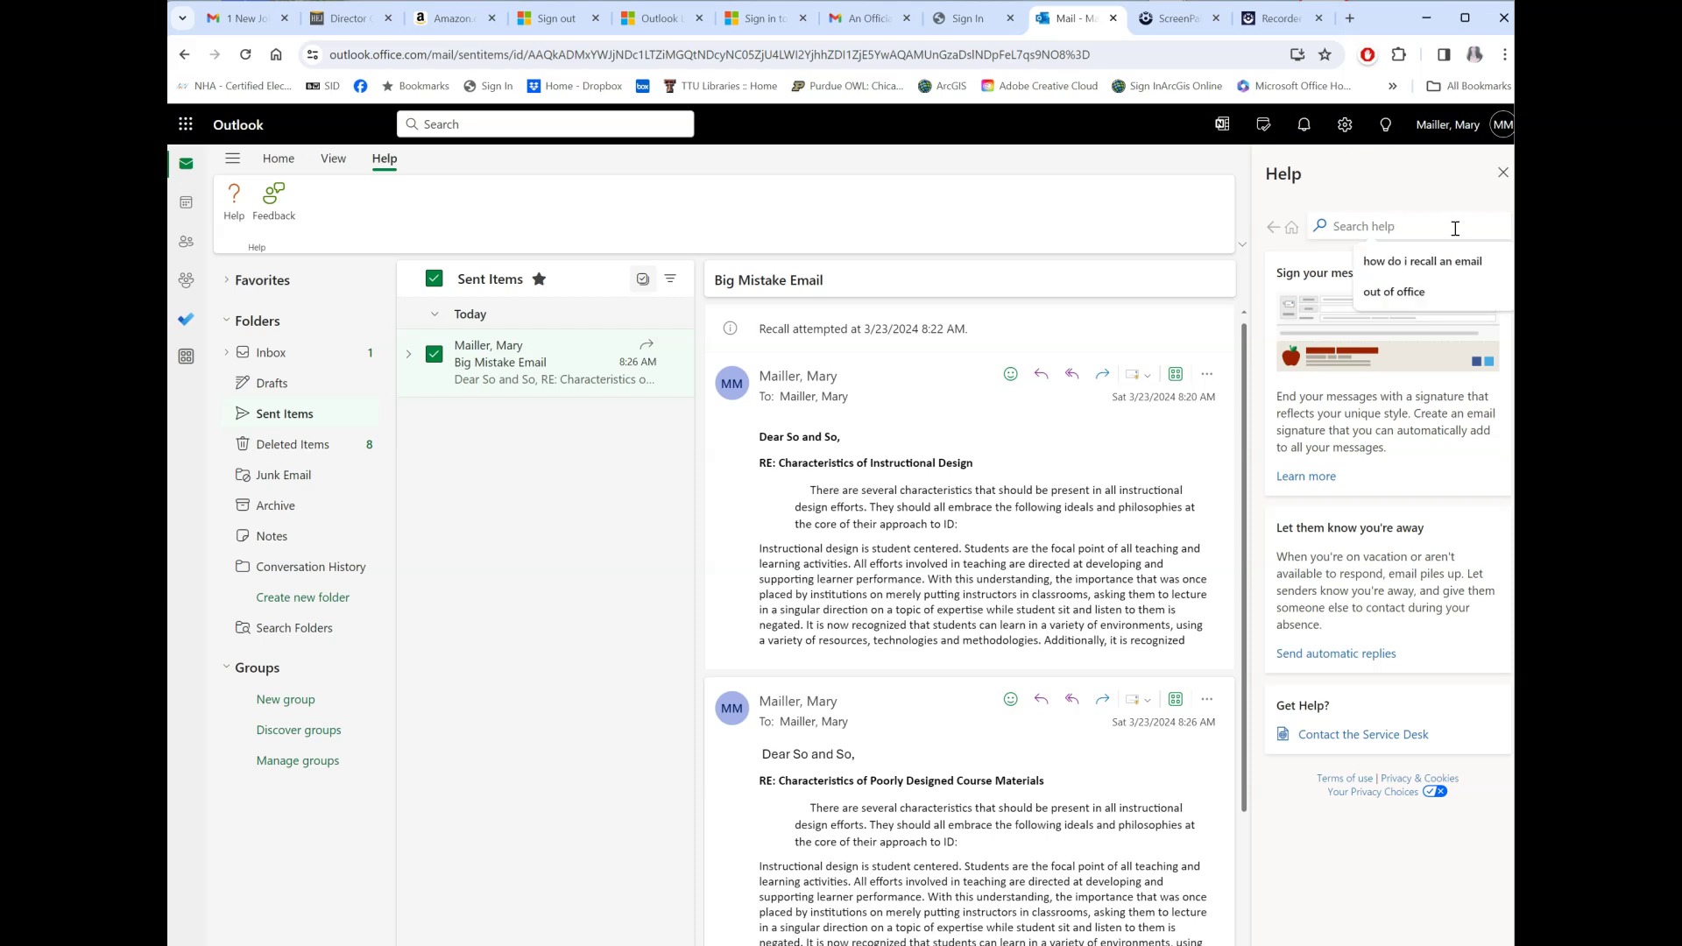
click(1454, 263)
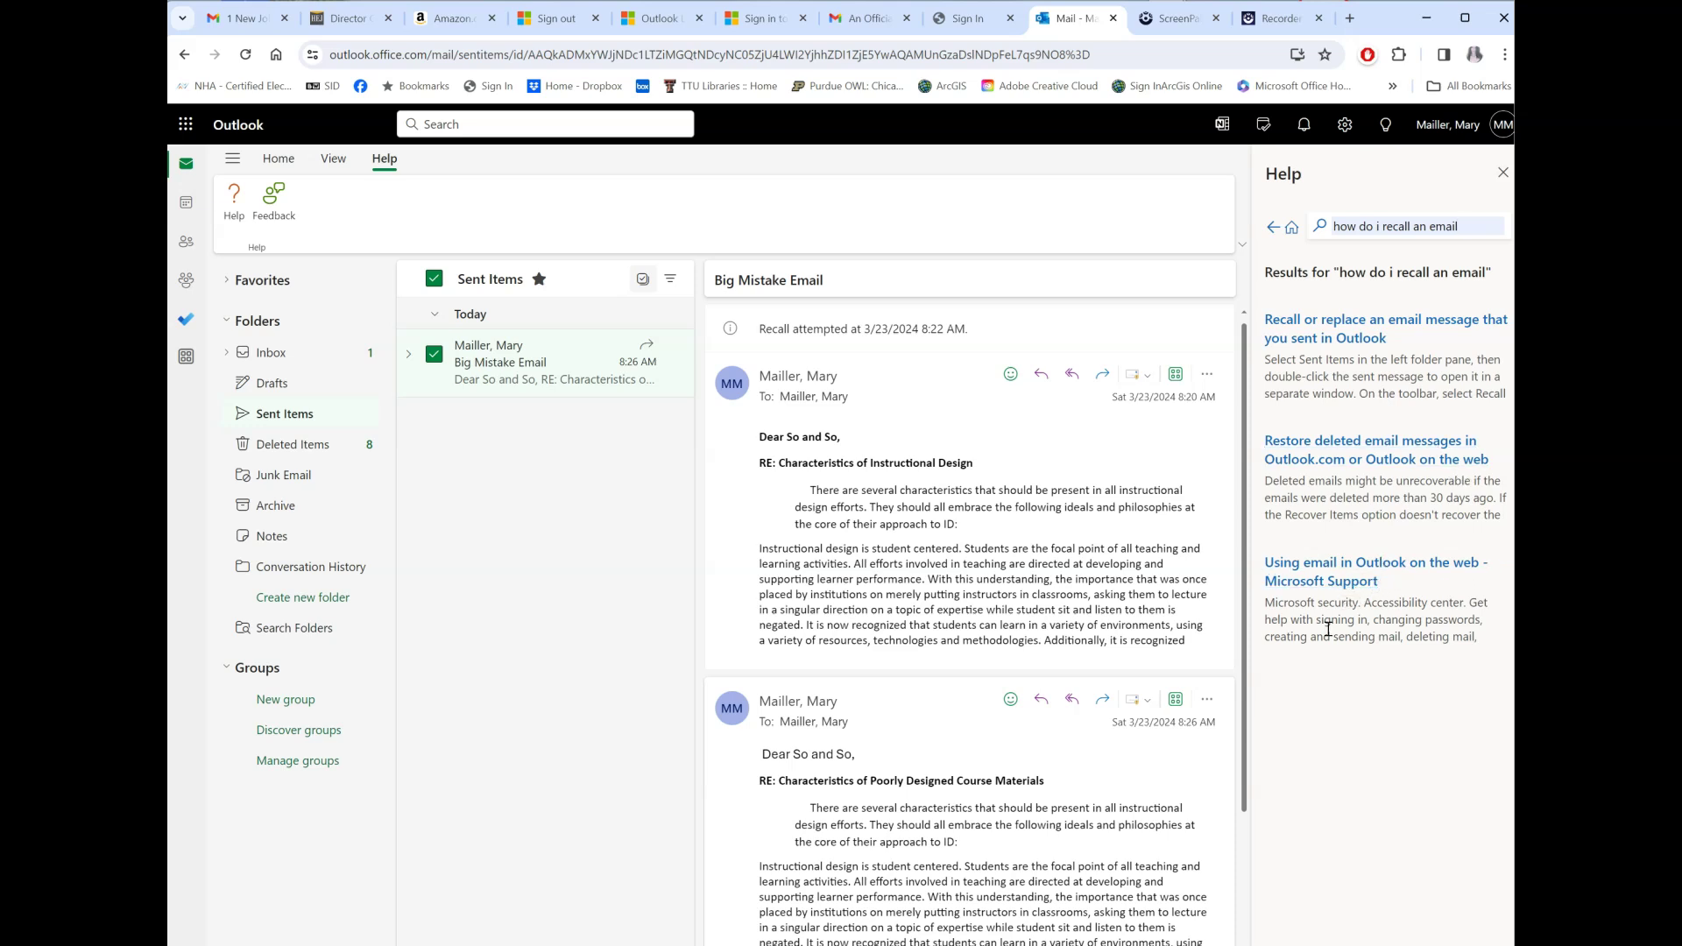
click(1335, 342)
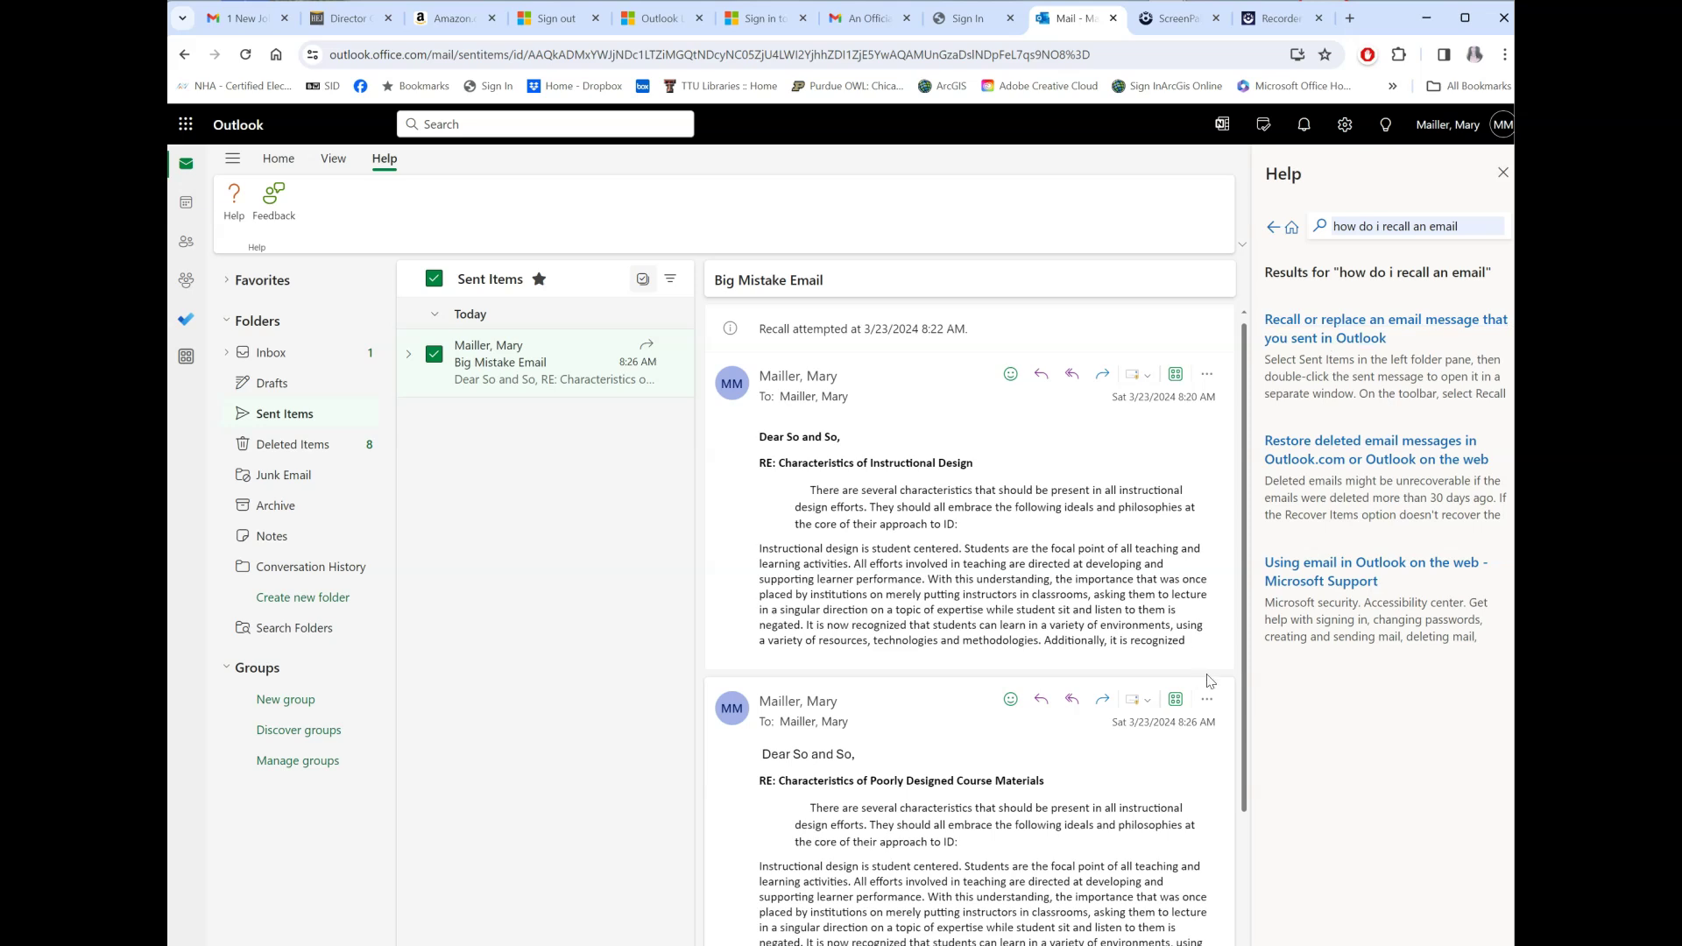